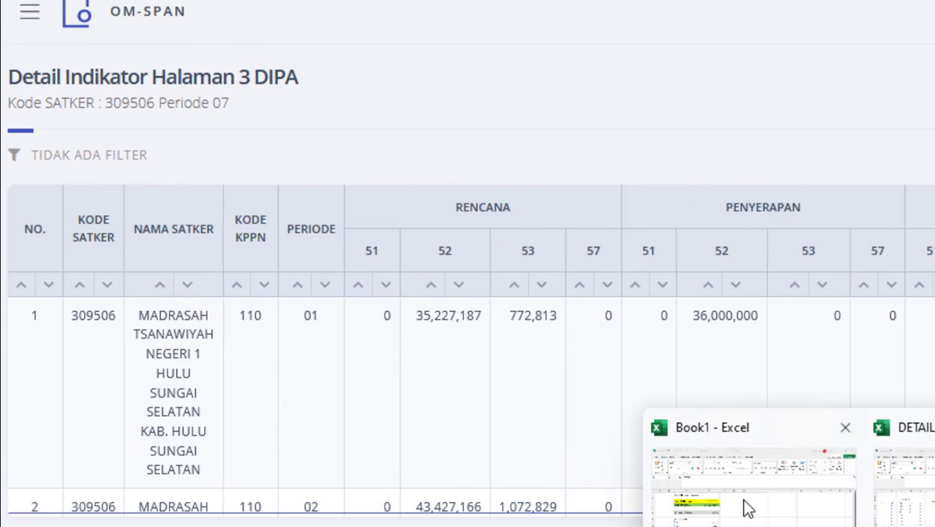
# Compare the Selisih Deviasi and Rencana RPD inputs in the Book1 workbook with the first-period figures on the OM-SPAN detail page.
pyautogui.click(746, 508)
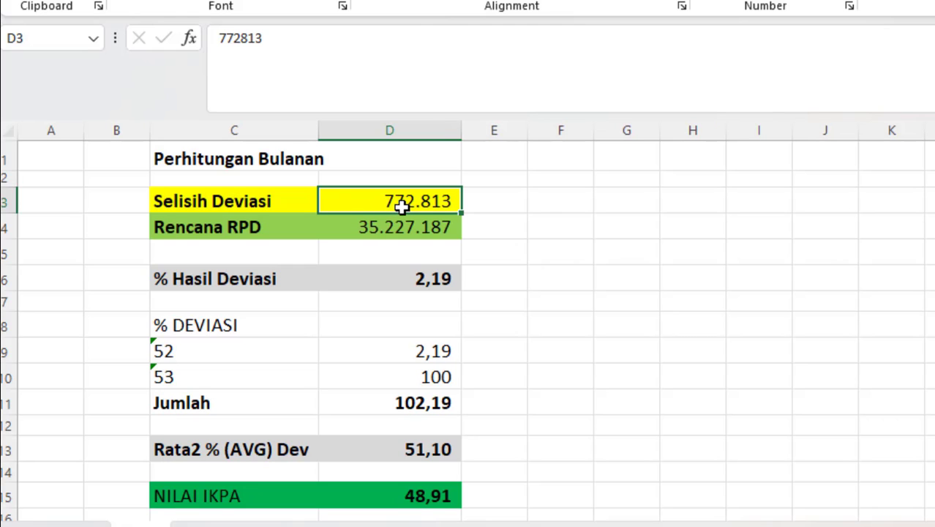
pyautogui.hotkey('alt', 'Tab')
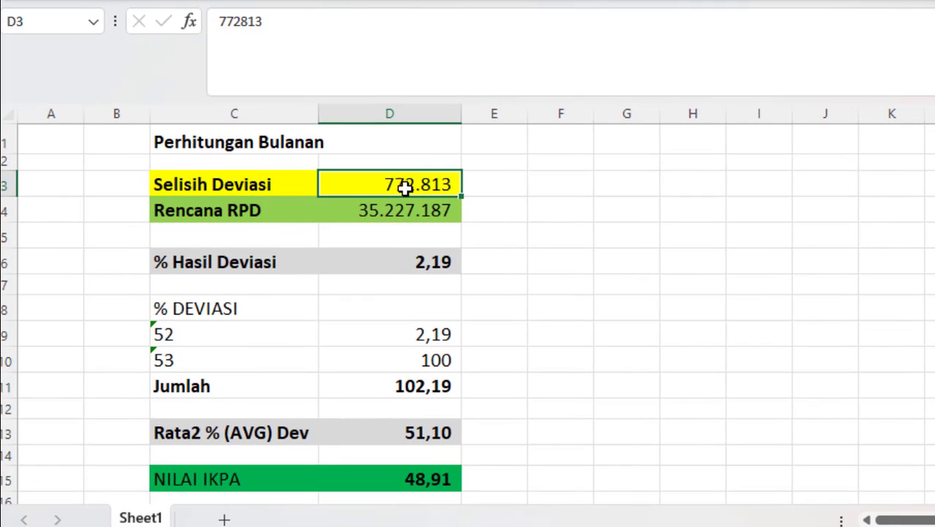
pyautogui.click(357, 212)
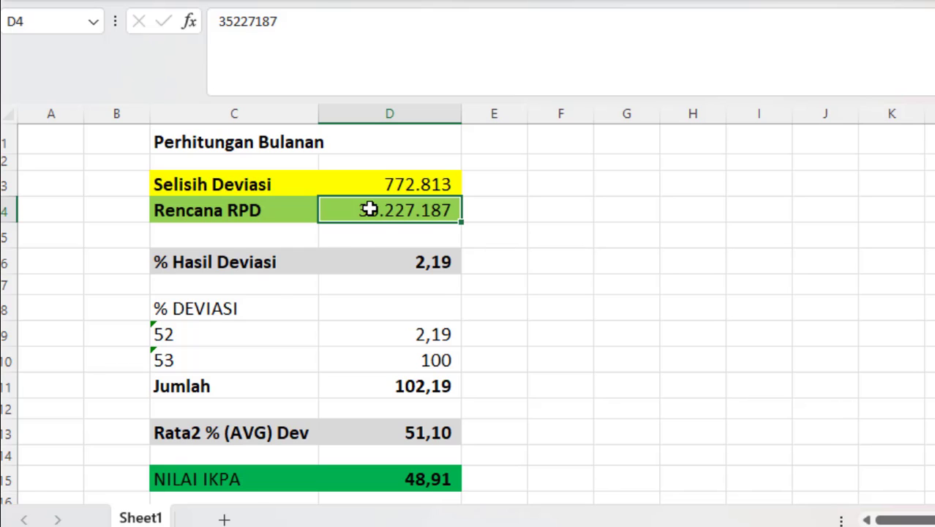
pyautogui.hotkey('alt', 'Tab')
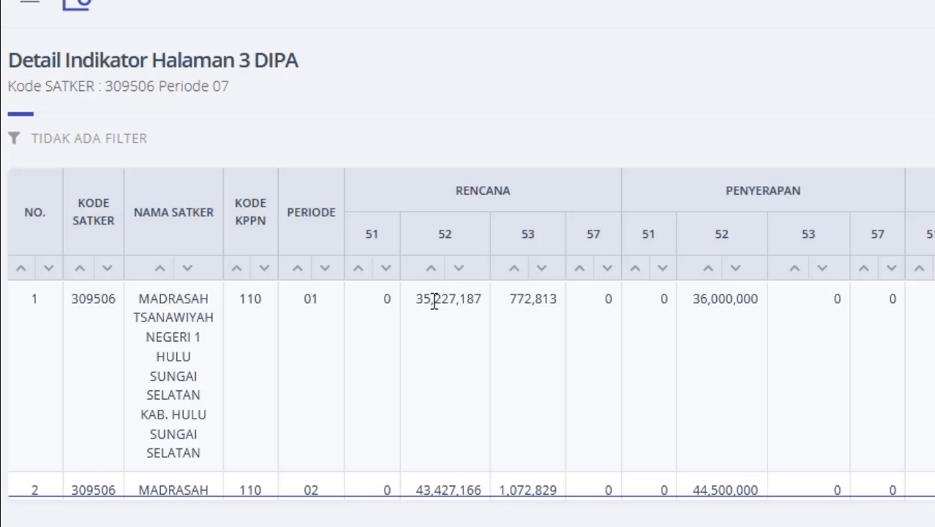
pyautogui.hotkey('alt', 'Tab')
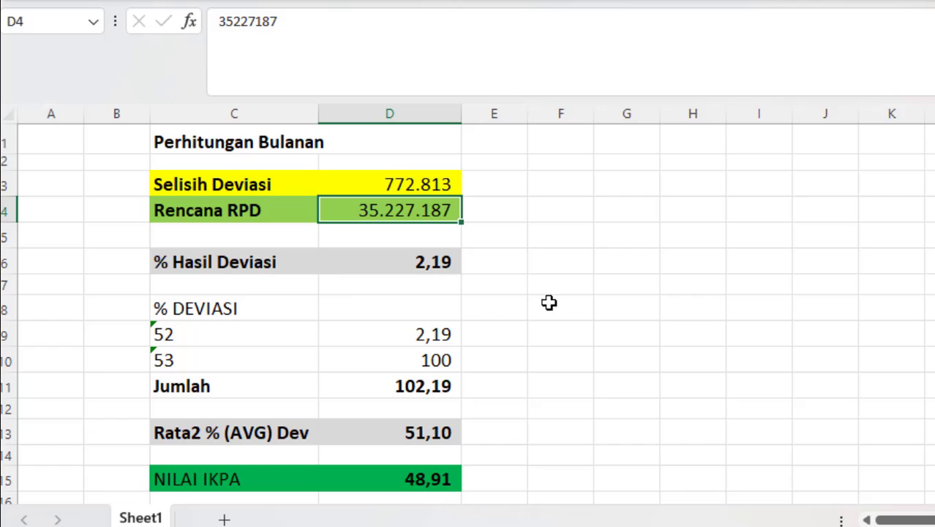
# Examine the % Hasil Deviasi formula in D6 and the cells it references, leaving it unedited.
pyautogui.doubleClick(394, 261)
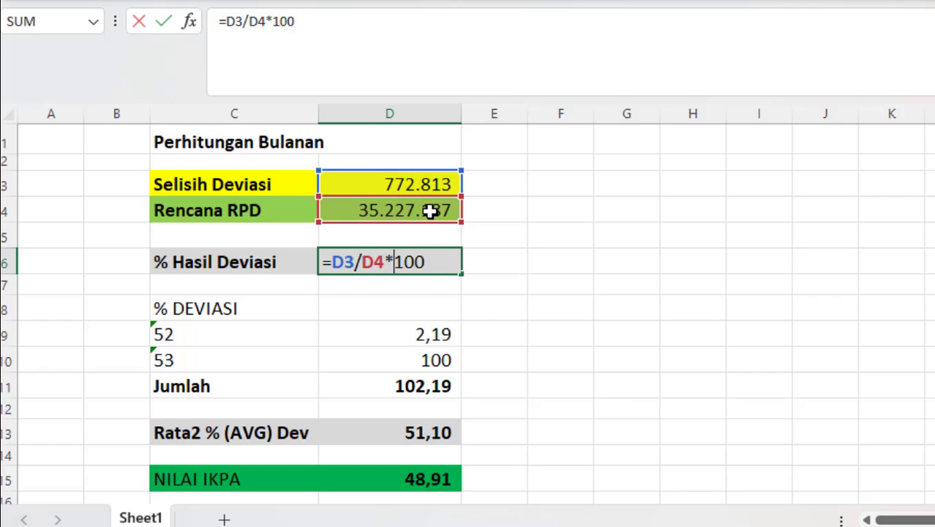
pyautogui.click(632, 270)
pyautogui.press('Escape')
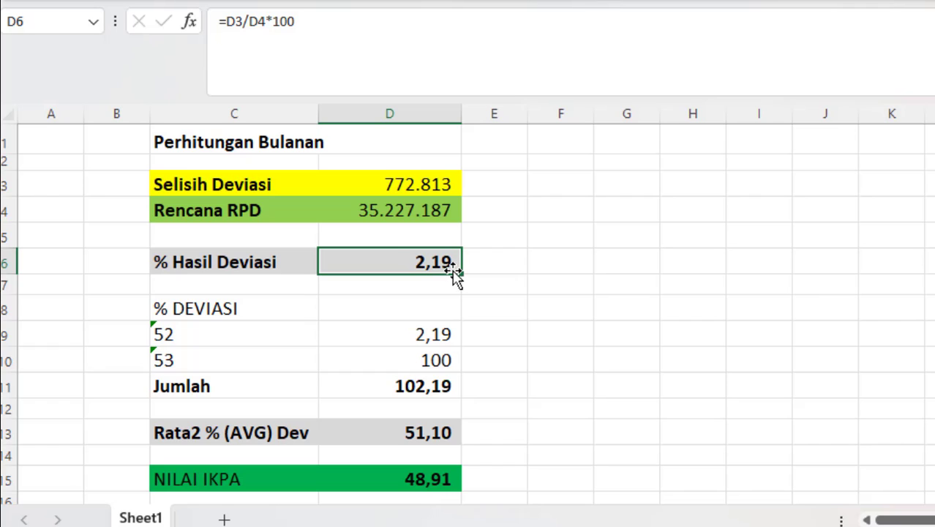
pyautogui.press('F2')
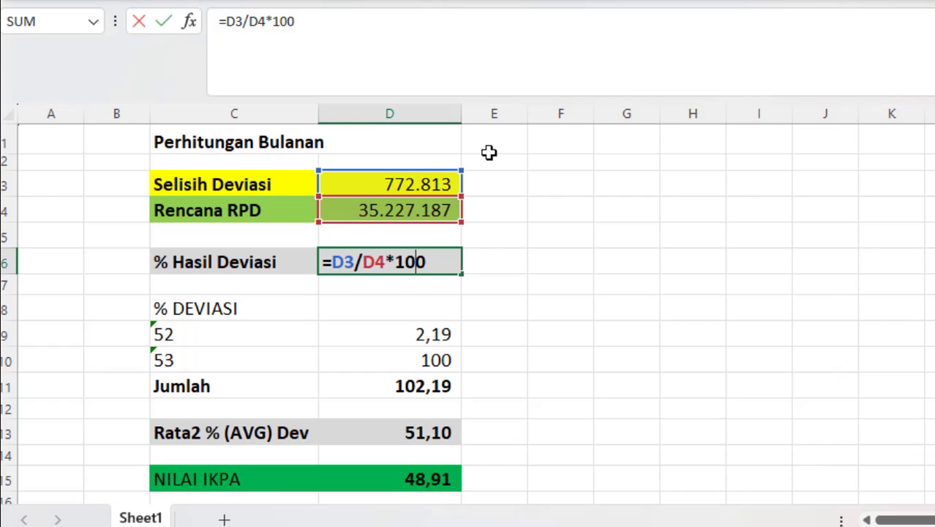
pyautogui.click(524, 306)
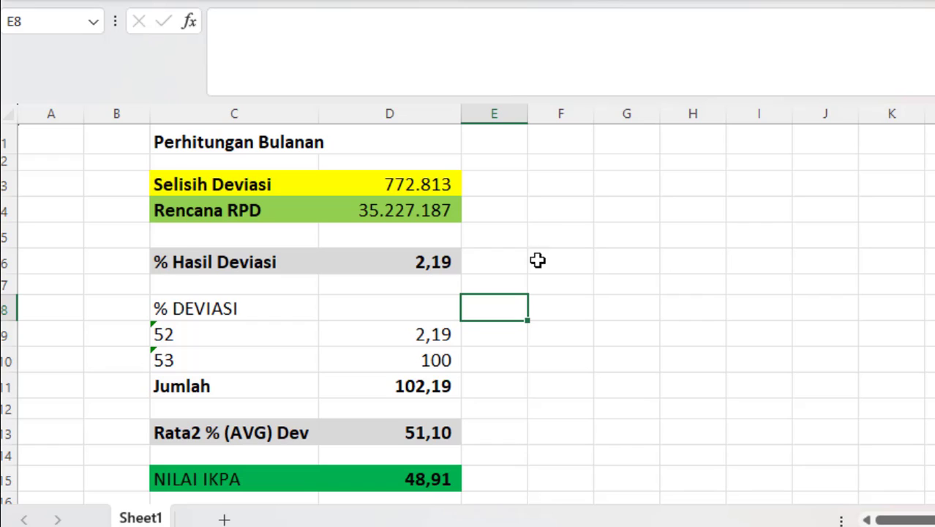
pyautogui.click(576, 246)
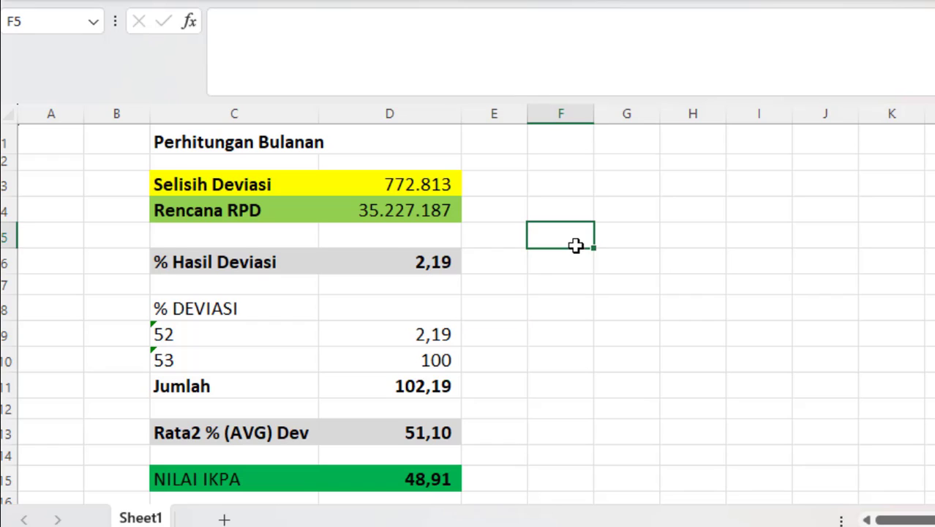
pyautogui.click(418, 260)
# Check the first period's % Deviasi for 52 and 53 on the OM-SPAN page against the matching entries in Book1.
pyautogui.moveTo(699, 522)
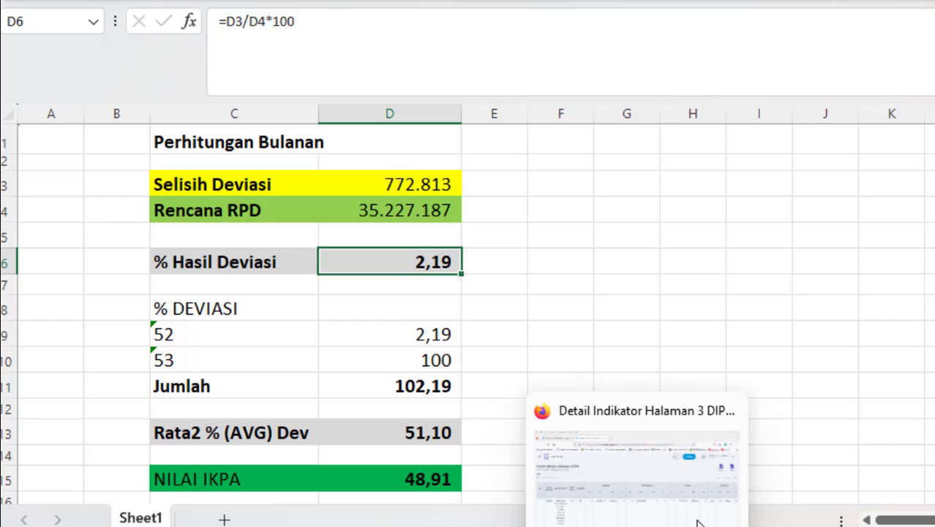
pyautogui.click(668, 494)
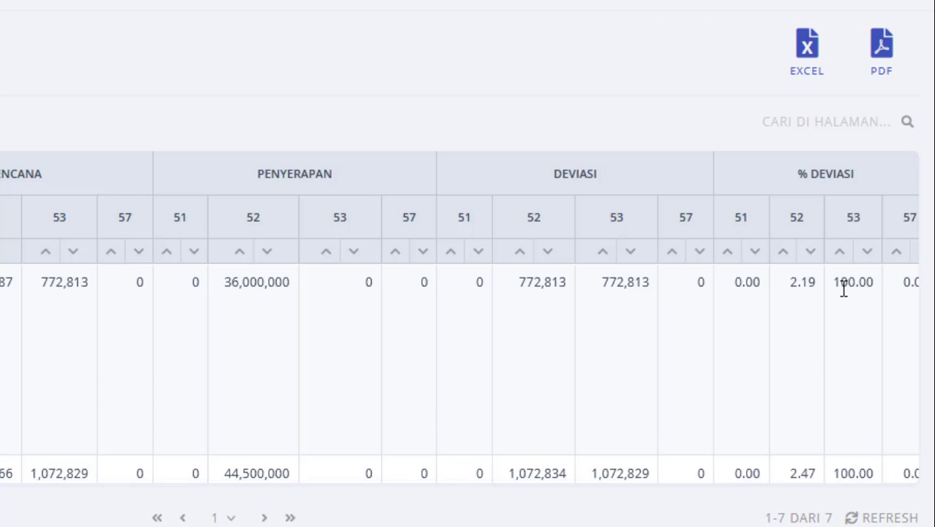
pyautogui.moveTo(396, 526)
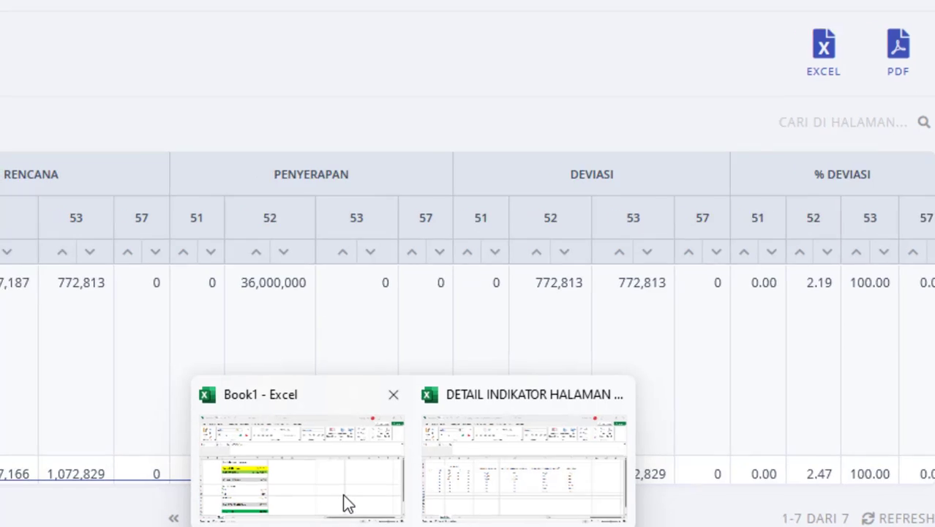
pyautogui.click(331, 501)
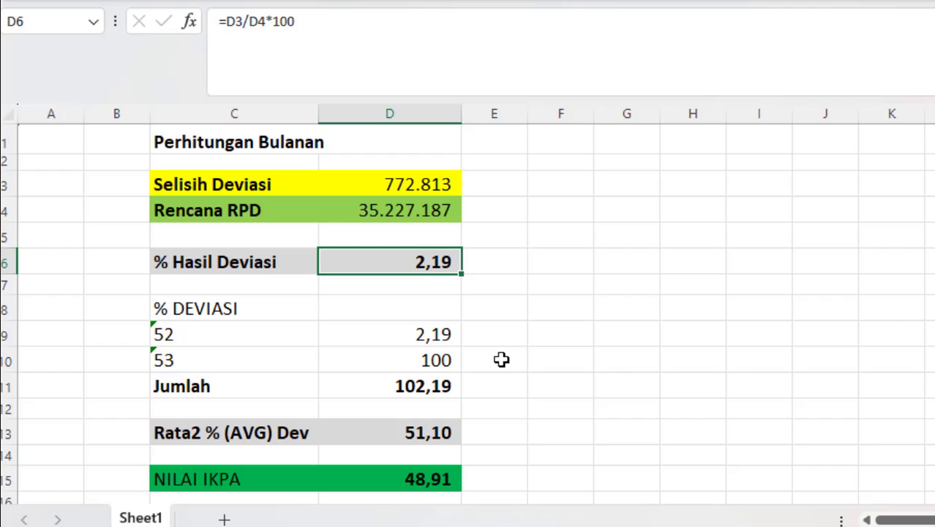
pyautogui.click(263, 342)
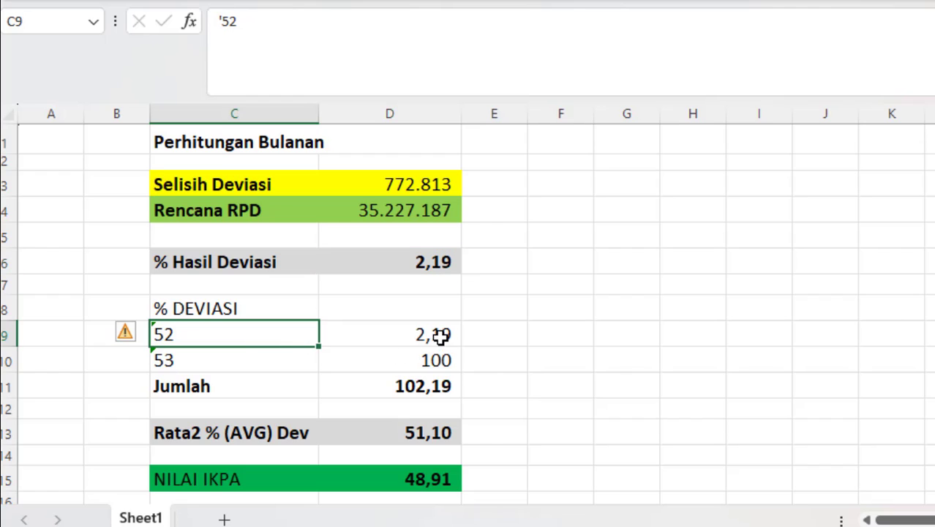
pyautogui.click(437, 344)
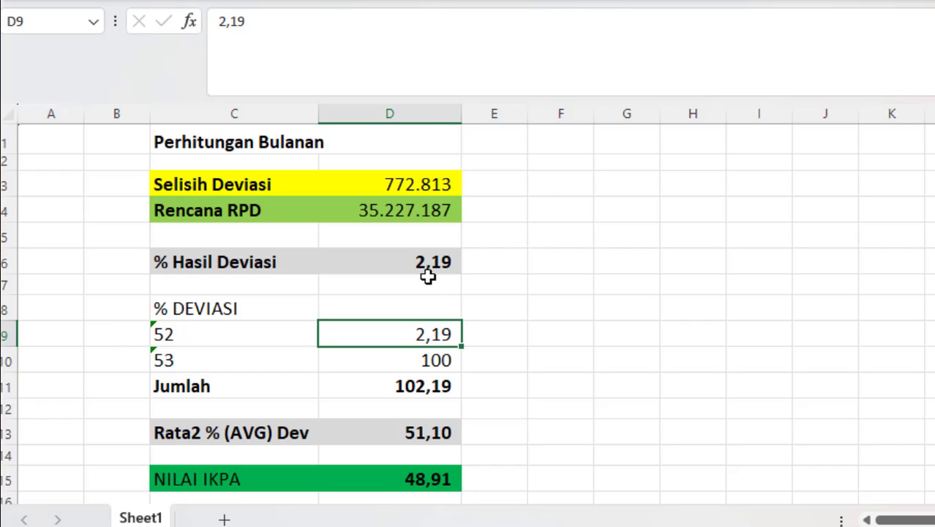
pyautogui.click(432, 364)
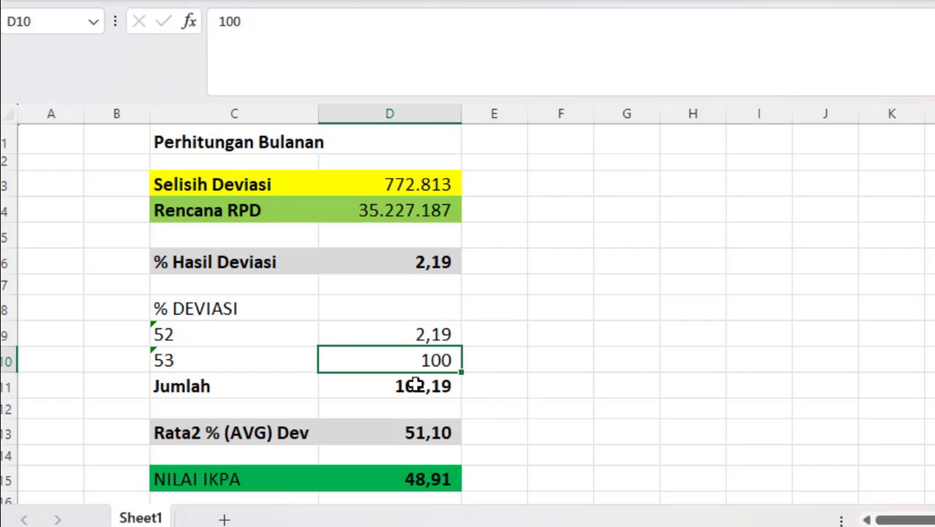
# Examine the Jumlah formula in D11 and the Rata2 % (AVG) Dev formula in D13.
pyautogui.doubleClick(416, 383)
pyautogui.press('Return')
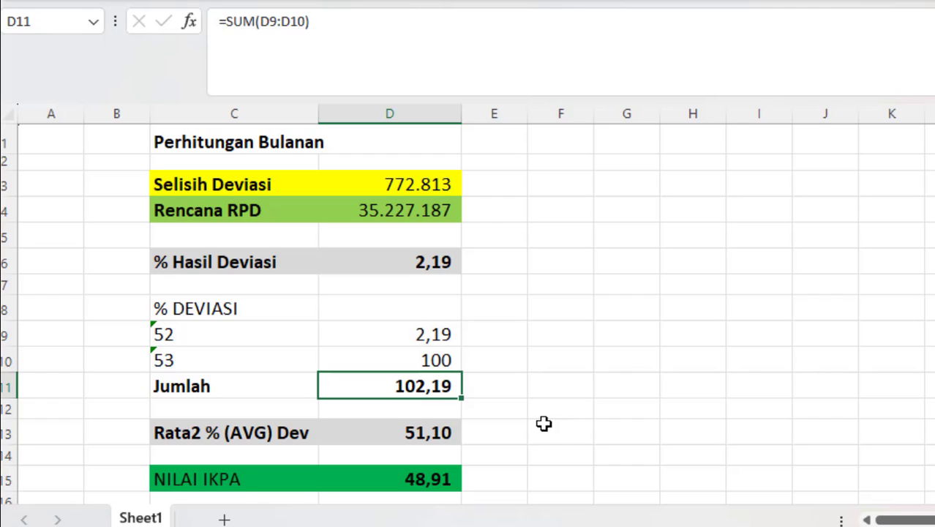
pyautogui.click(419, 433)
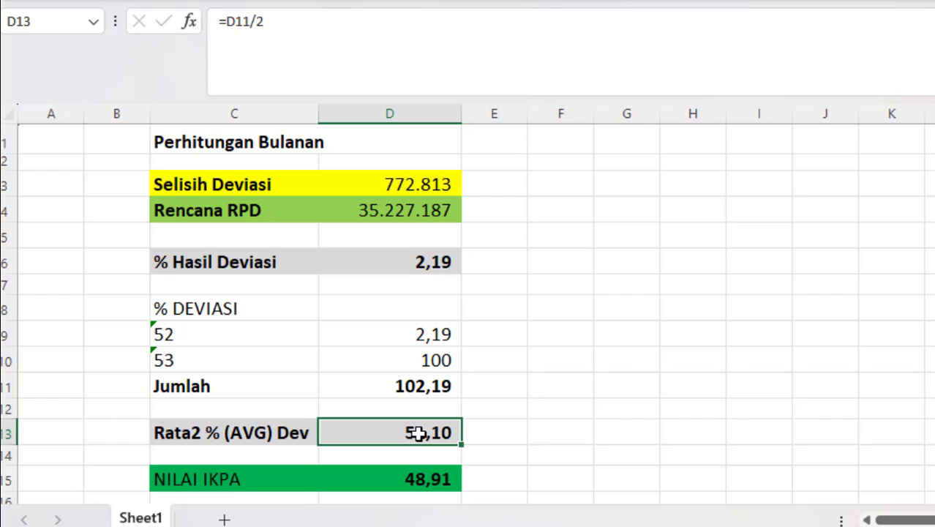
pyautogui.doubleClick(418, 433)
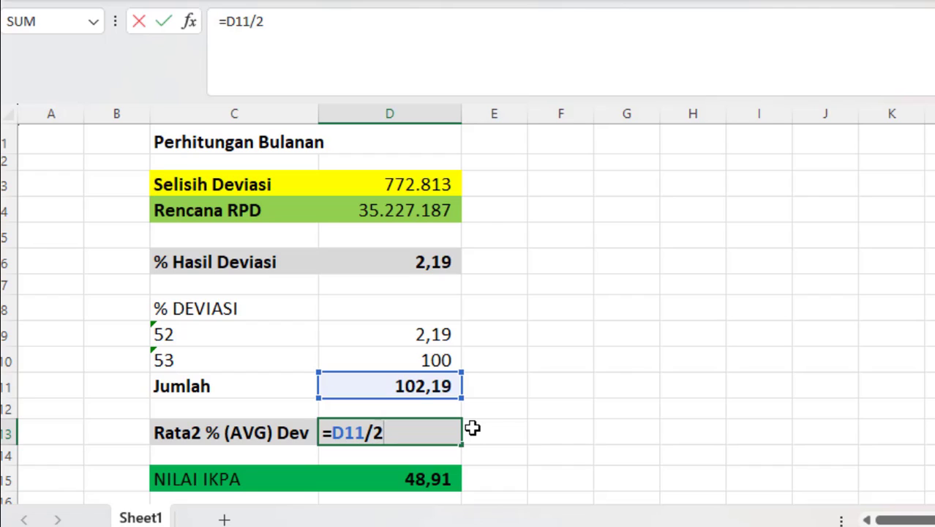
pyautogui.hotkey('ctrl', 'Return')
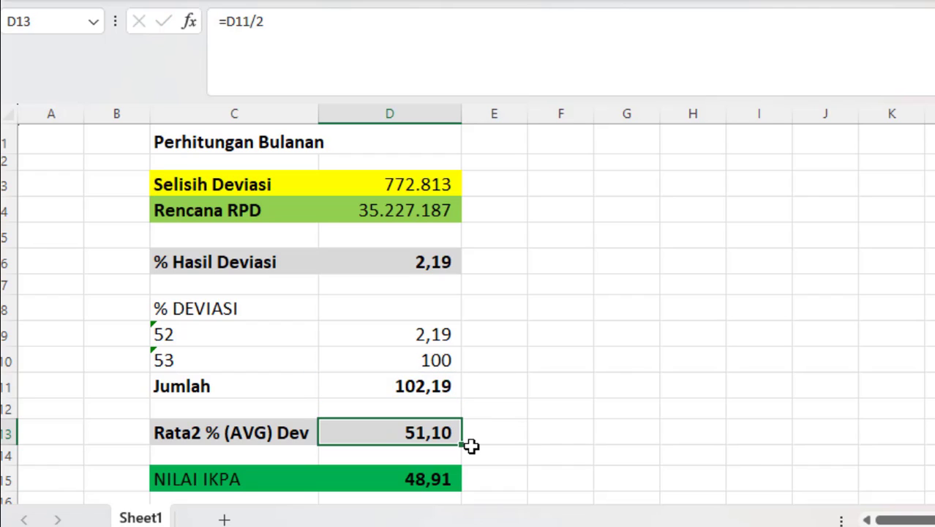
# Examine the NILAI IKPA formula in D15 and the cell it references, leaving it unedited.
pyautogui.click(578, 479)
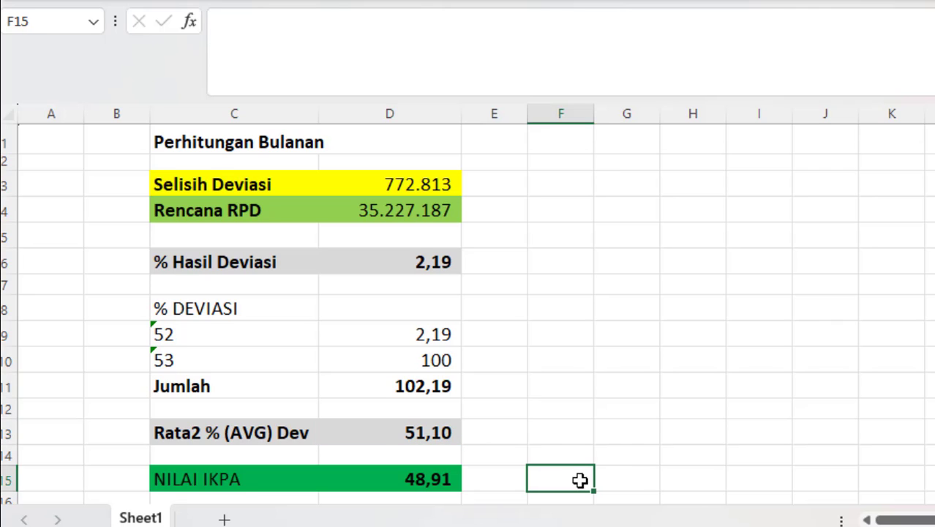
pyautogui.press('Down')
pyautogui.press('Down')
pyautogui.press('Down')
pyautogui.click(397, 394)
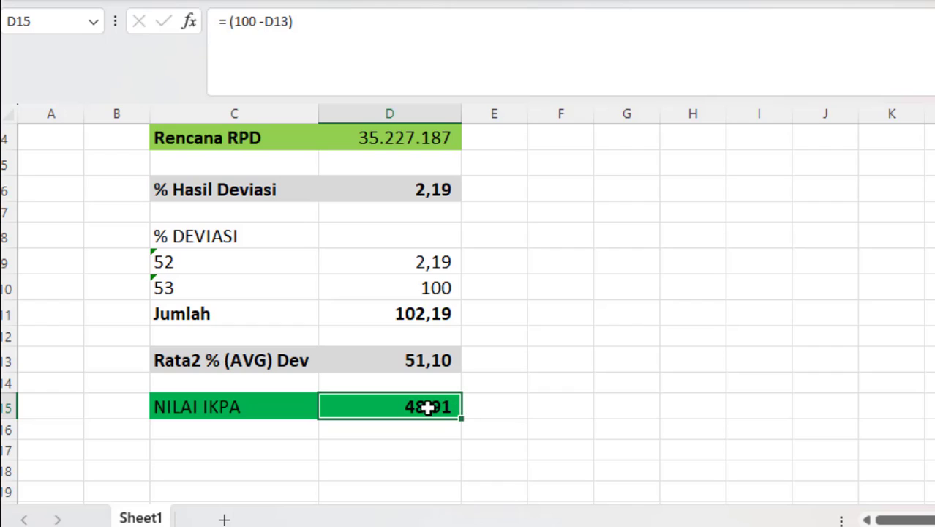
pyautogui.doubleClick(427, 407)
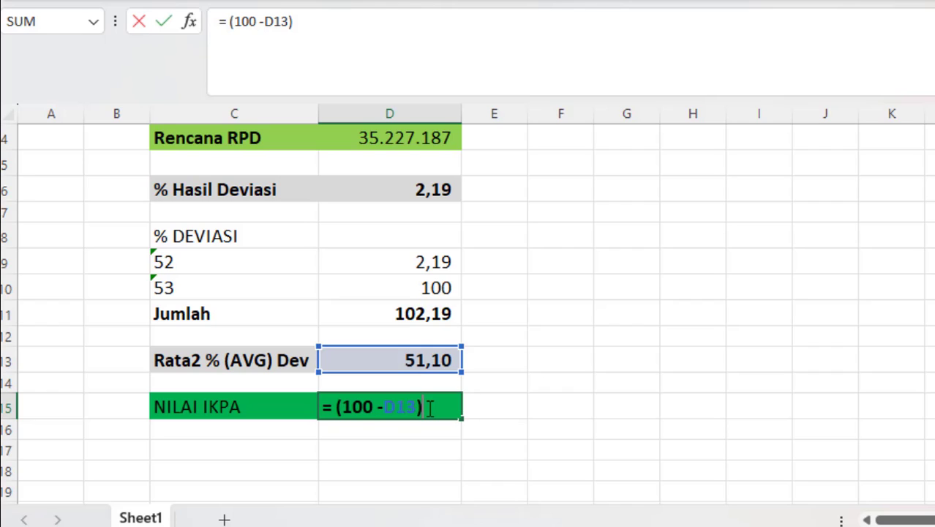
pyautogui.press('Escape')
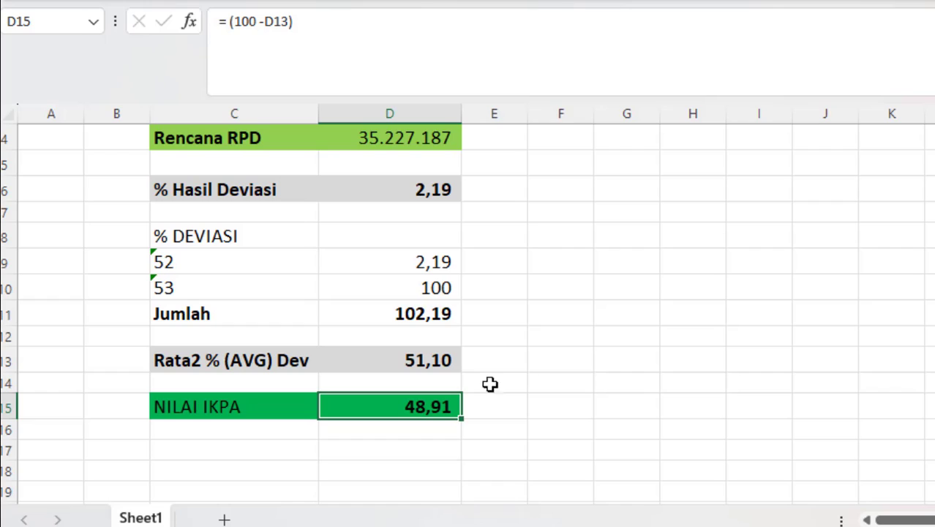
pyautogui.doubleClick(432, 411)
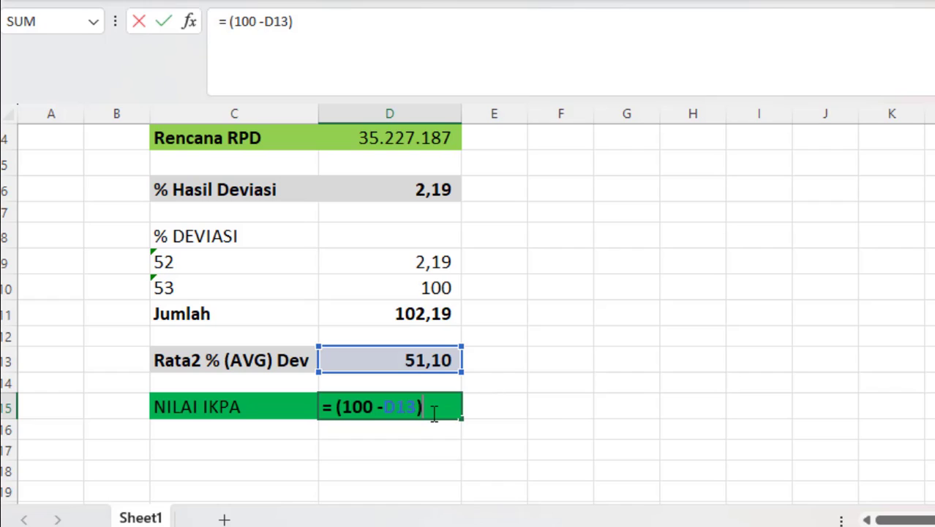
pyautogui.press('Escape')
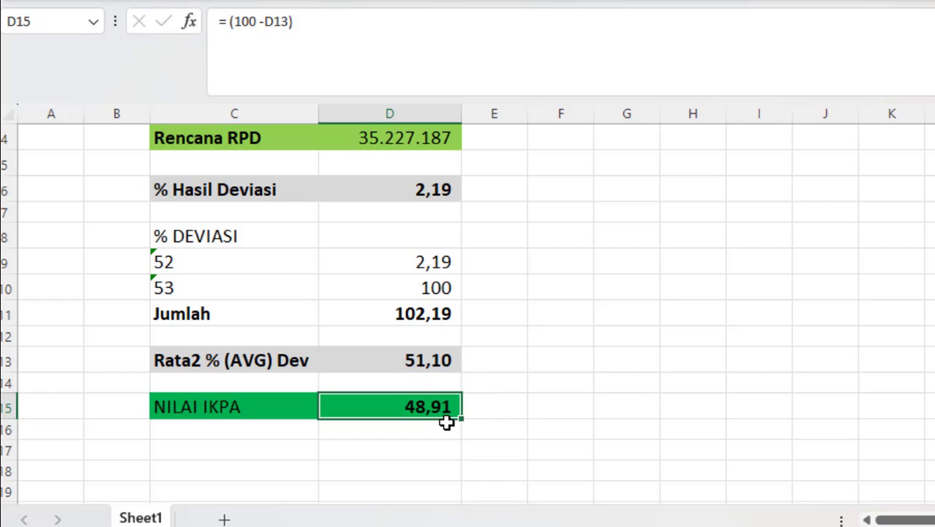
# Switch to the OM-SPAN detail page and review the deviation averages and Nilai IKPA in its last columns.
pyautogui.moveTo(633, 525)
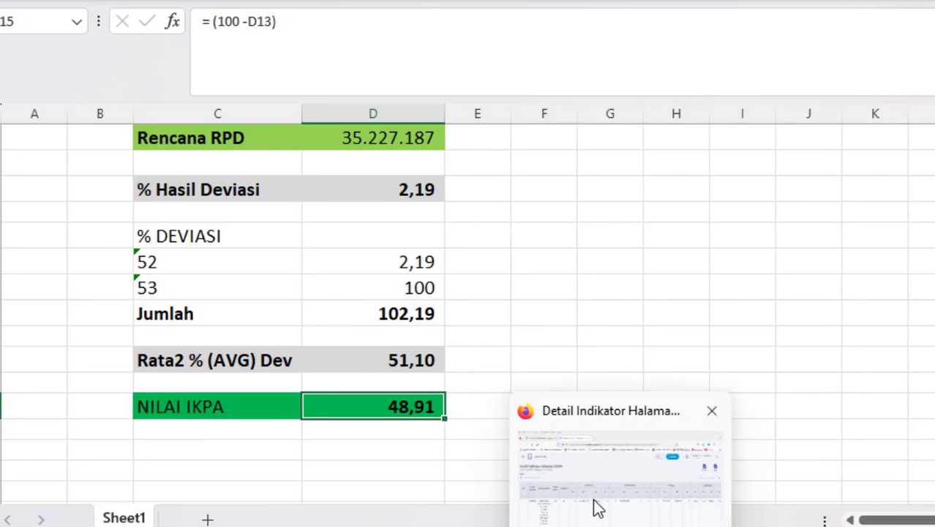
pyautogui.click(595, 505)
pyautogui.moveTo(557, 495); pyautogui.dragTo(826, 496)
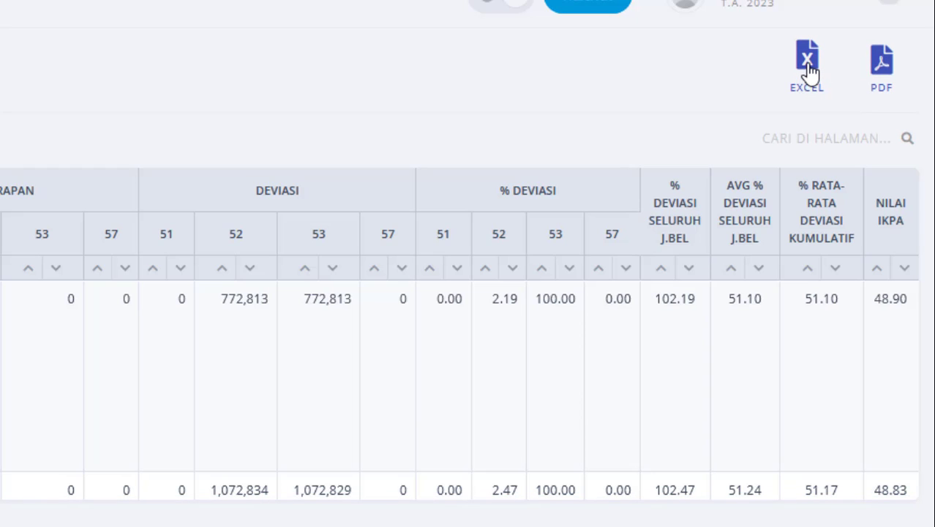
# Switch to the exported DETAIL INDIKATOR workbook in Excel and examine its columns from the summary figures back to the first columns.
pyautogui.moveTo(350, 525)
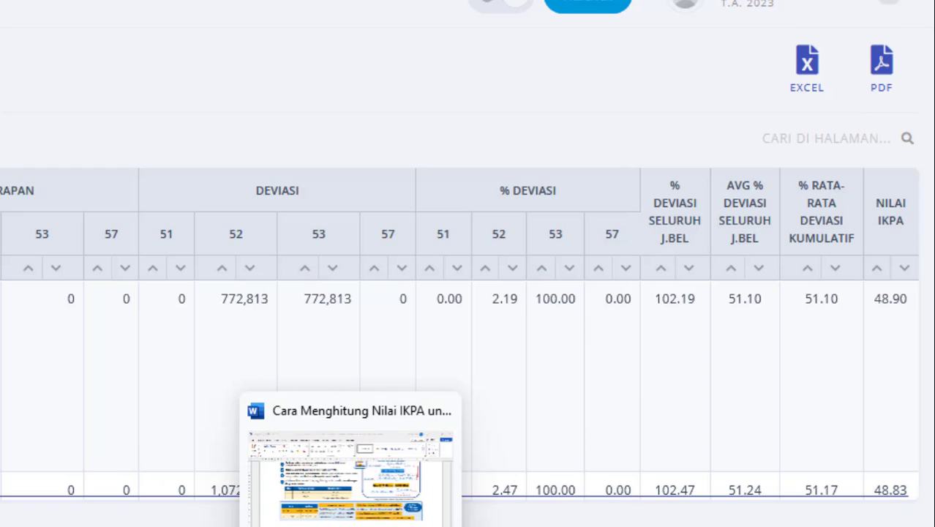
pyautogui.moveTo(395, 525)
pyautogui.moveTo(471, 475)
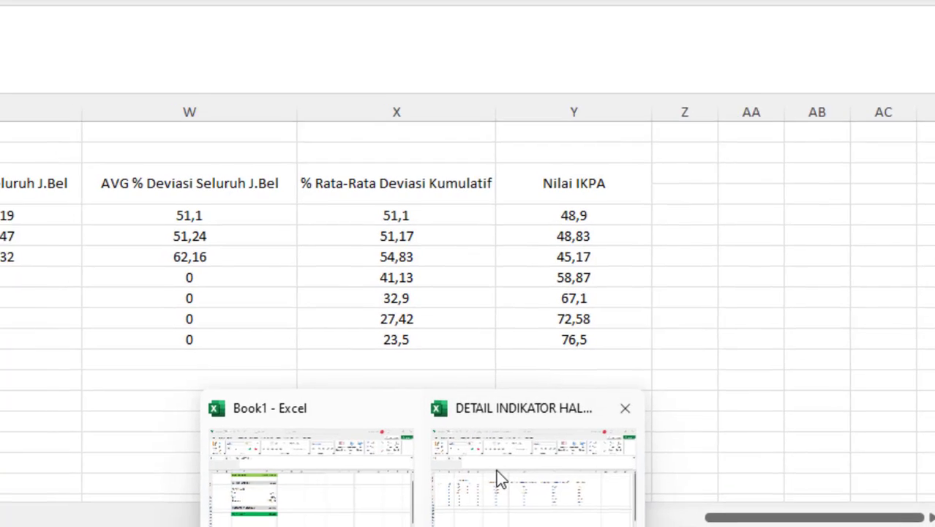
pyautogui.click(837, 446)
pyautogui.click(487, 261)
pyautogui.press('Left')
pyautogui.press('Left')
pyautogui.press('Left')
pyautogui.press('Left')
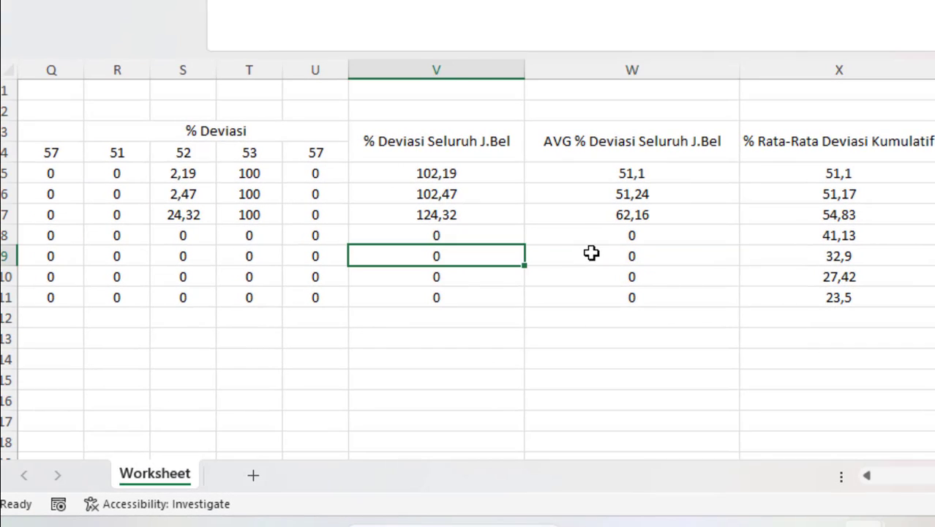
pyautogui.press('Left')
pyautogui.press('Left')
pyautogui.press('Left')
pyautogui.press('Left')
pyautogui.press('Left')
pyautogui.press('Left')
pyautogui.press('Left')
pyautogui.press('Left')
pyautogui.press('Left')
pyautogui.press('Left')
pyautogui.press('Left')
pyautogui.press('Left')
pyautogui.press('Left')
pyautogui.press('Left')
pyautogui.press('Left')
pyautogui.press('Left')
pyautogui.press('Left')
pyautogui.press('Left')
# Fill the AVG % Deviasi Seluruh J.Bel, % Rata-Rata Deviasi Kumulatif and Nilai IKPA header cells with green.
pyautogui.hscroll(7, 591, 253)
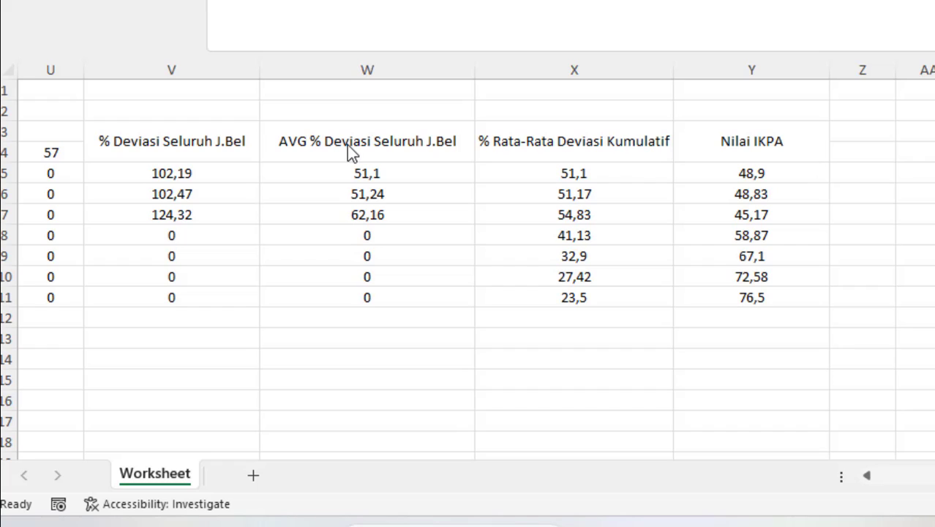
pyautogui.moveTo(299, 142); pyautogui.dragTo(753, 146)
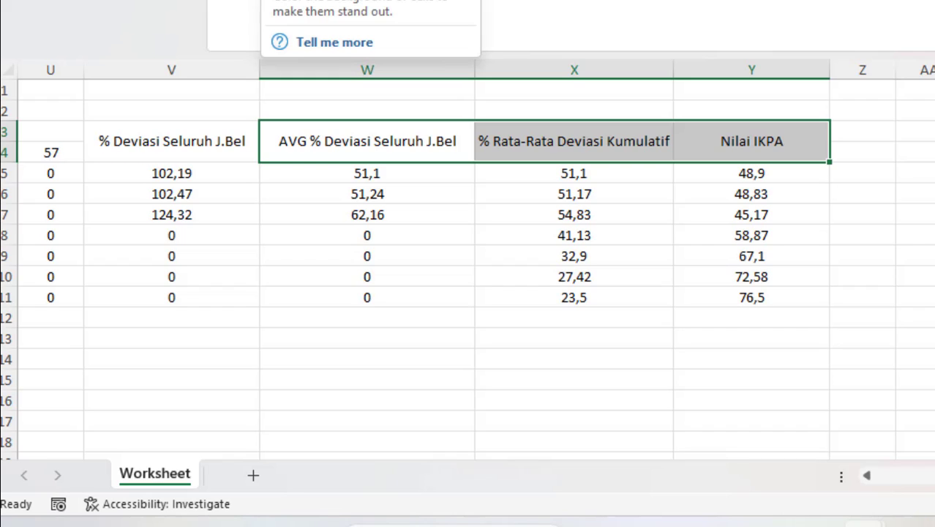
pyautogui.click(266, 0)
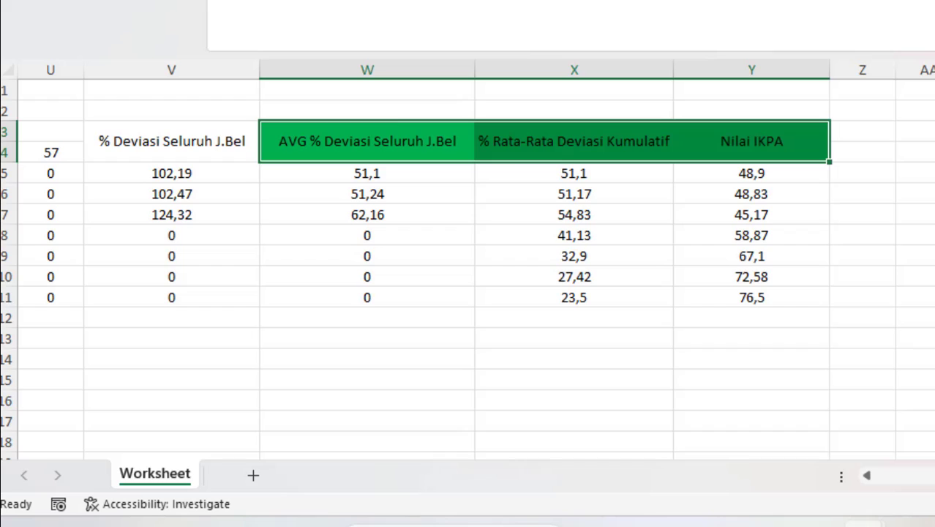
# Examine the monthly AVG % Deviasi Seluruh J.Bel values against % Rata-Rata Deviasi Kumulatif and Nilai IKPA in the first two rows.
pyautogui.click(533, 326)
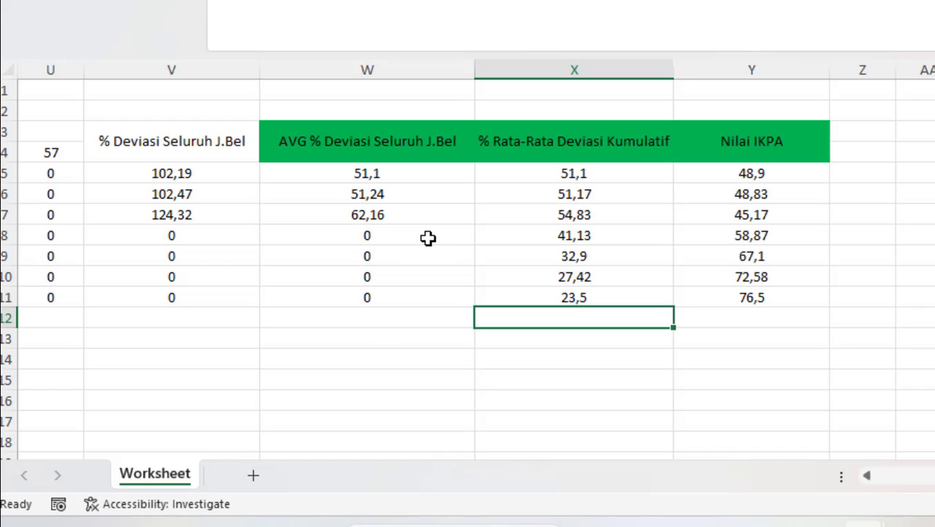
pyautogui.moveTo(334, 231); pyautogui.dragTo(353, 312)
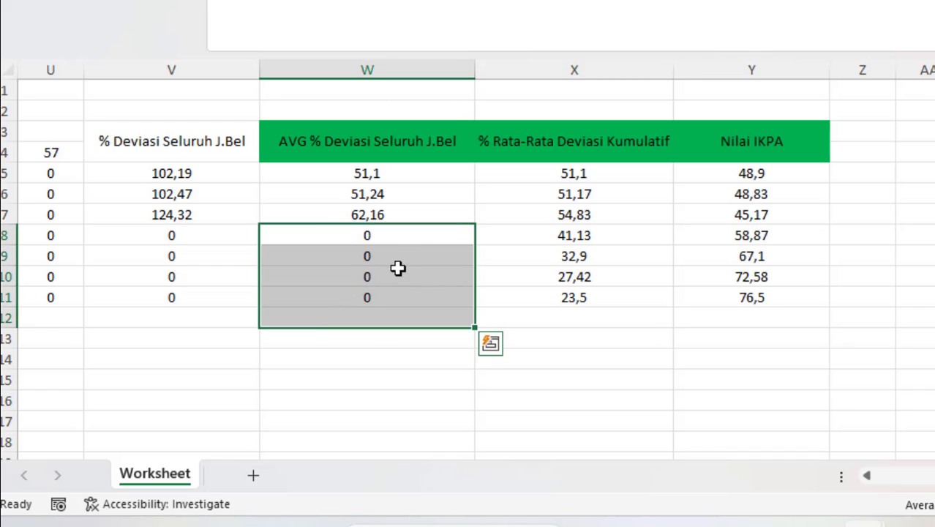
pyautogui.click(490, 203)
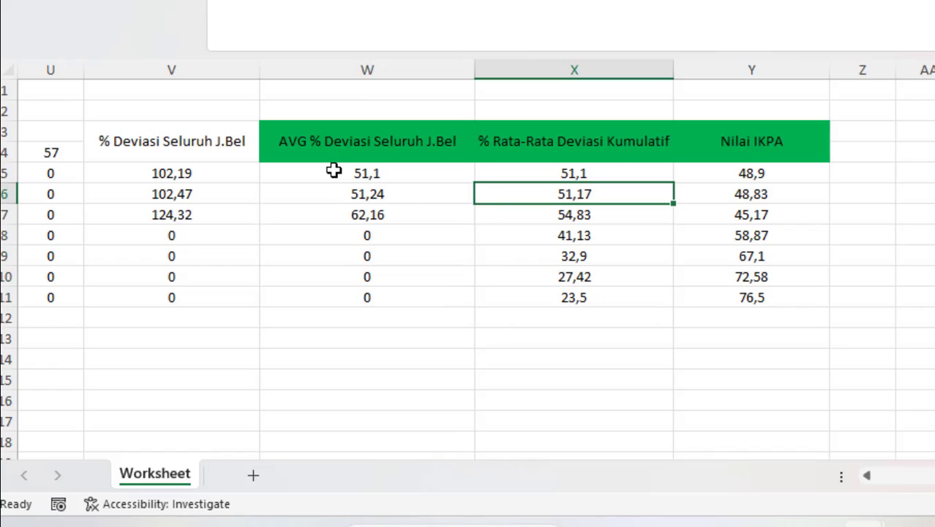
pyautogui.moveTo(334, 171); pyautogui.dragTo(332, 210)
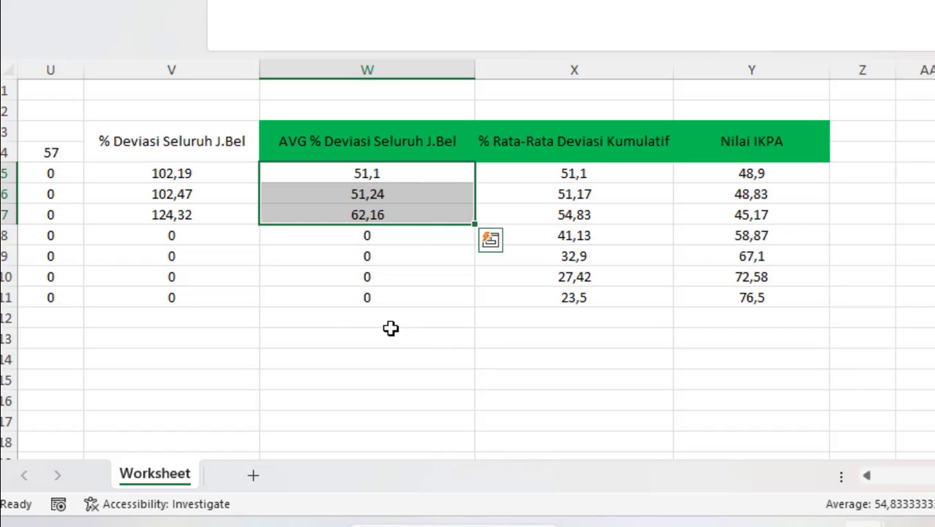
pyautogui.click(358, 317)
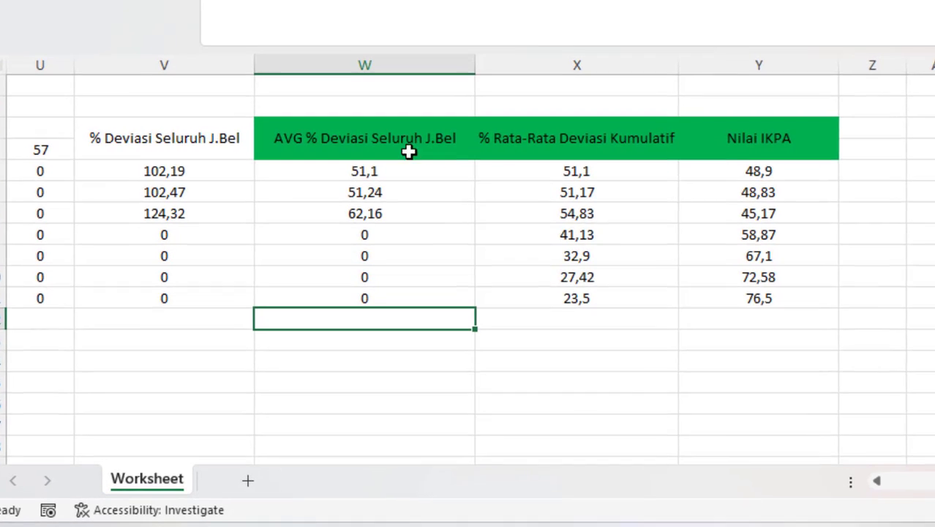
pyautogui.click(350, 167)
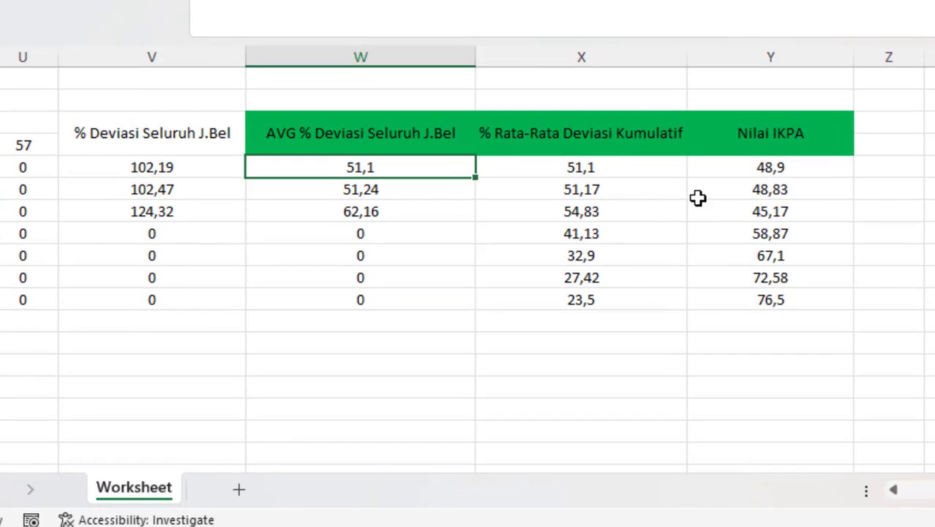
pyautogui.click(598, 166)
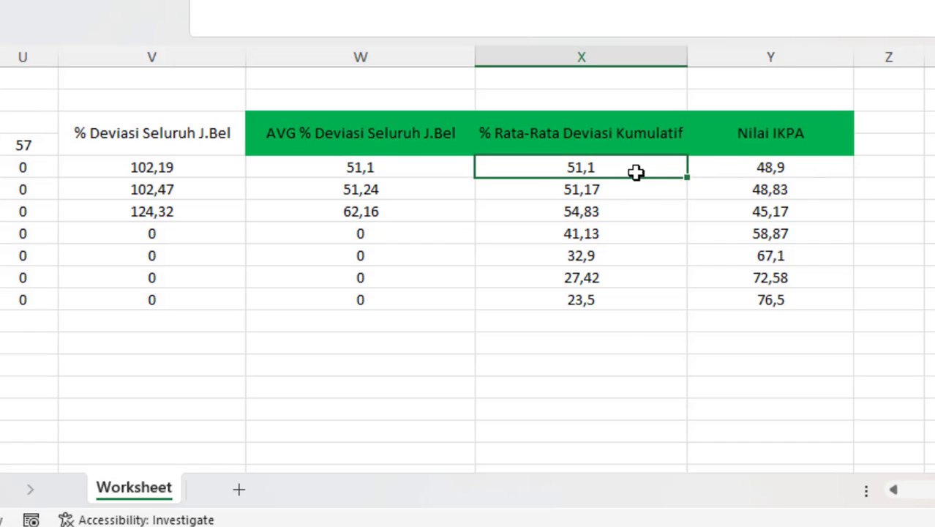
pyautogui.click(775, 168)
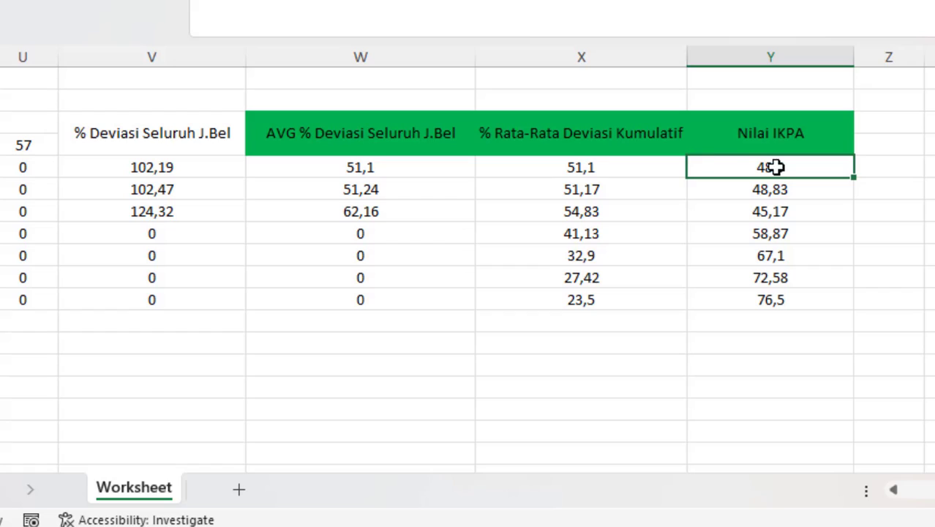
pyautogui.click(606, 162)
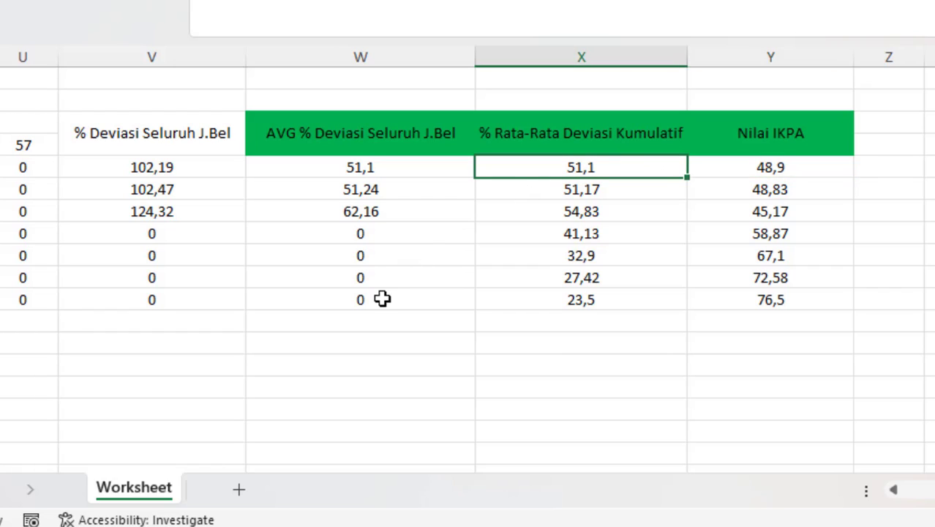
pyautogui.click(348, 324)
pyautogui.click(591, 190)
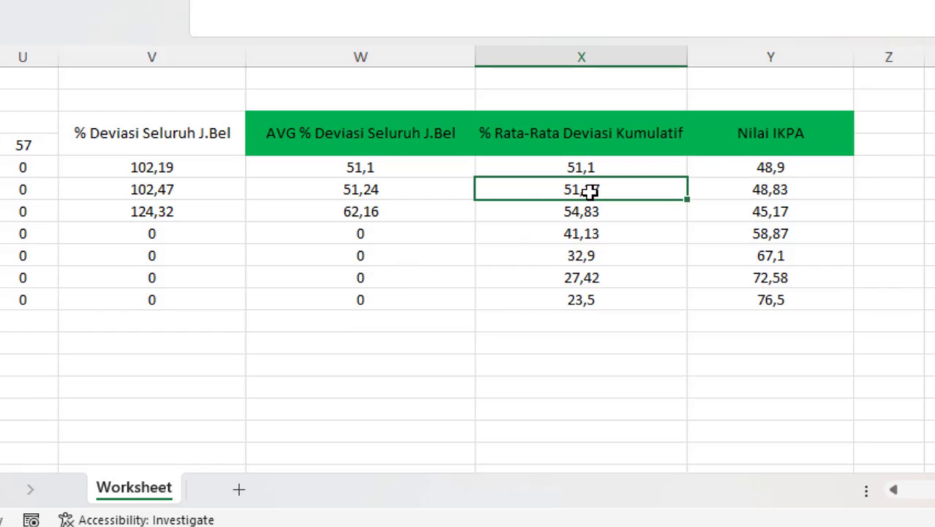
# Calculate the cumulative average deviation for the first two months in W12 with =SUM(W5:W6)/2.
pyautogui.click(341, 318)
pyautogui.write('=')
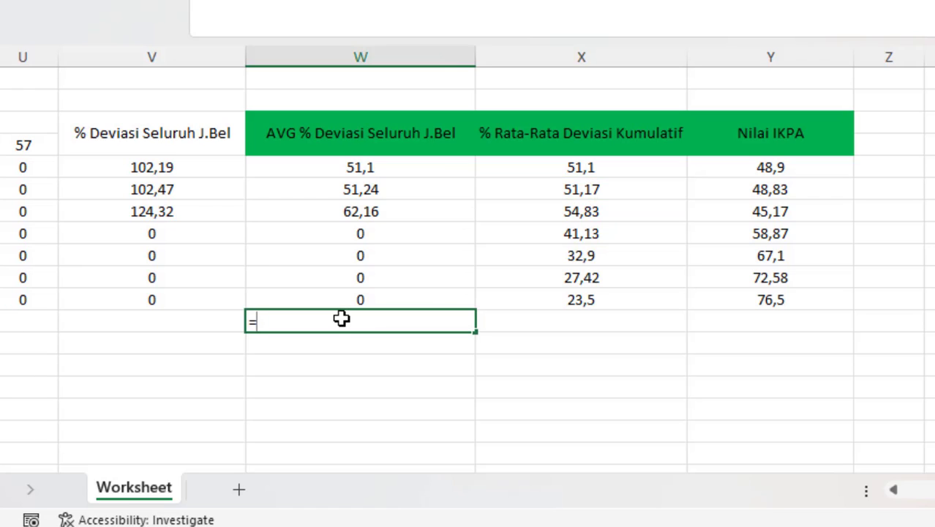
pyautogui.write('sum')
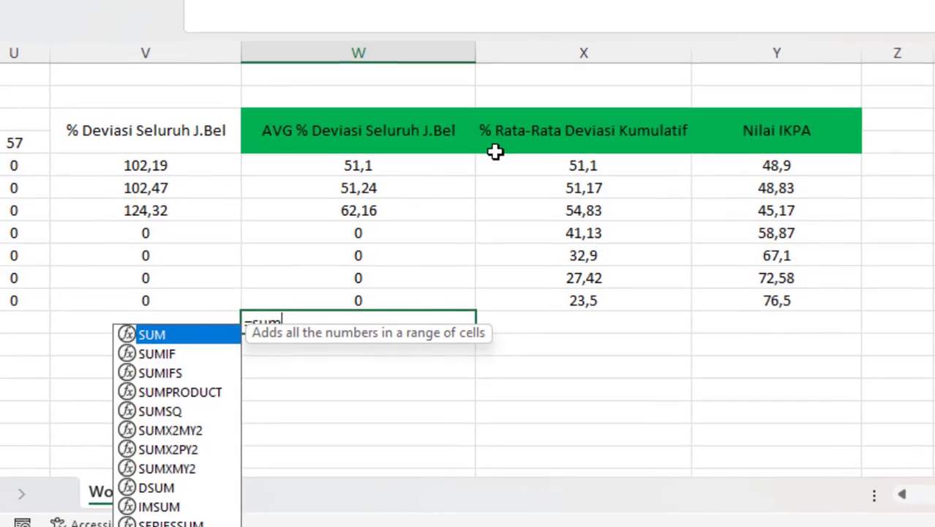
pyautogui.moveTo(355, 161); pyautogui.dragTo(350, 184)
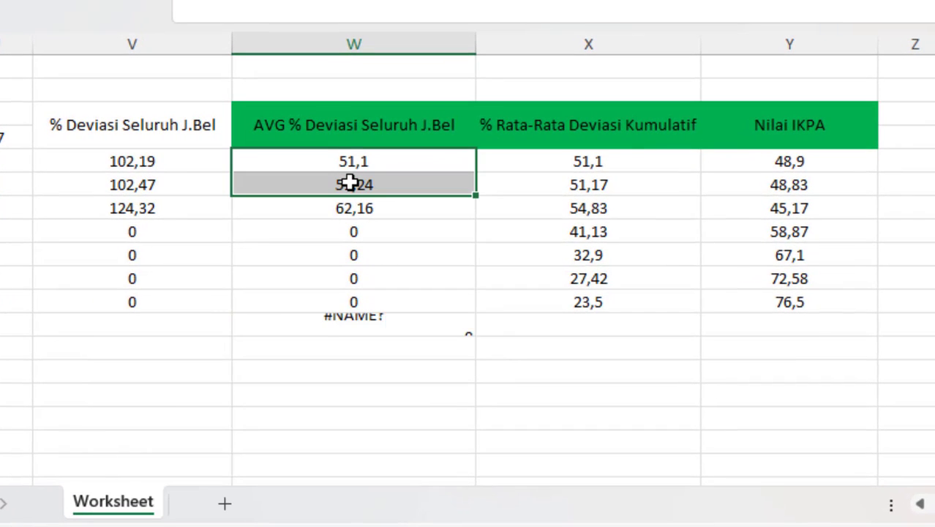
pyautogui.doubleClick(350, 327)
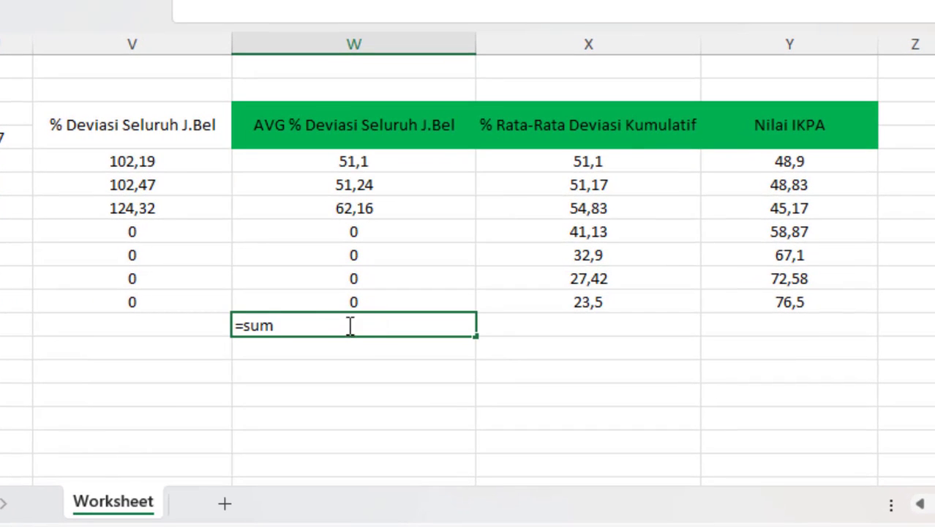
pyautogui.write('(')
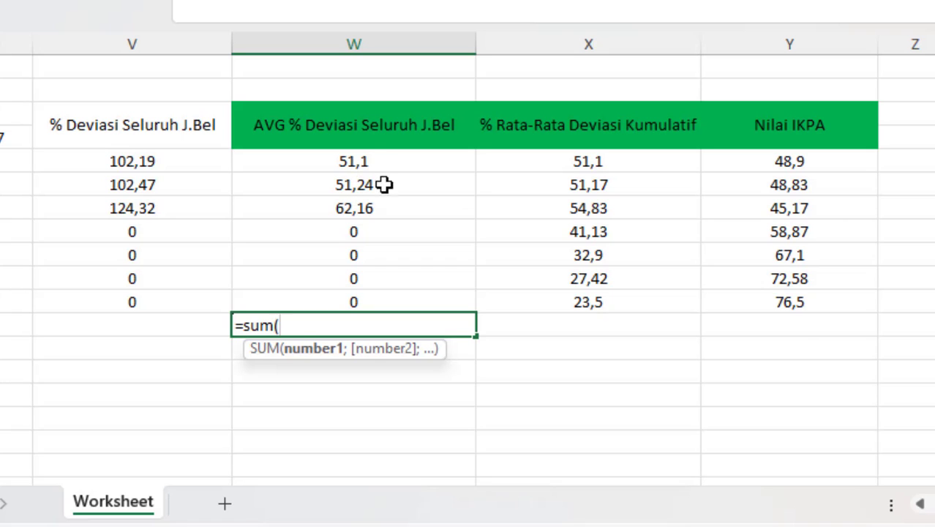
pyautogui.moveTo(354, 161); pyautogui.dragTo(342, 184)
pyautogui.write(')')
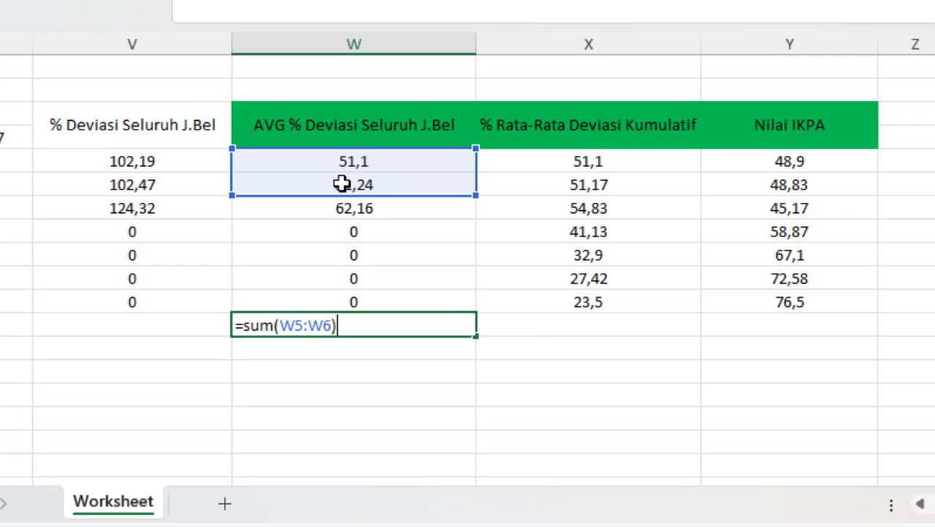
pyautogui.write('/2')
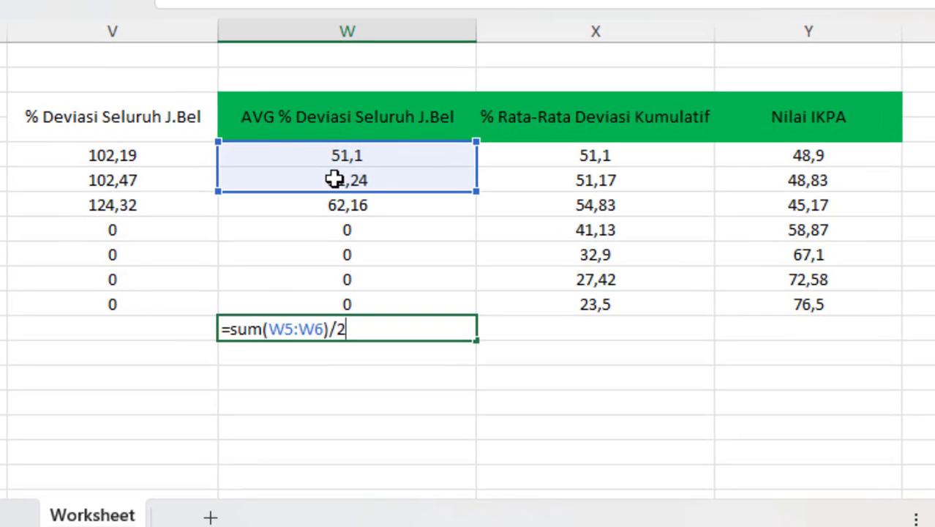
pyautogui.press('Return')
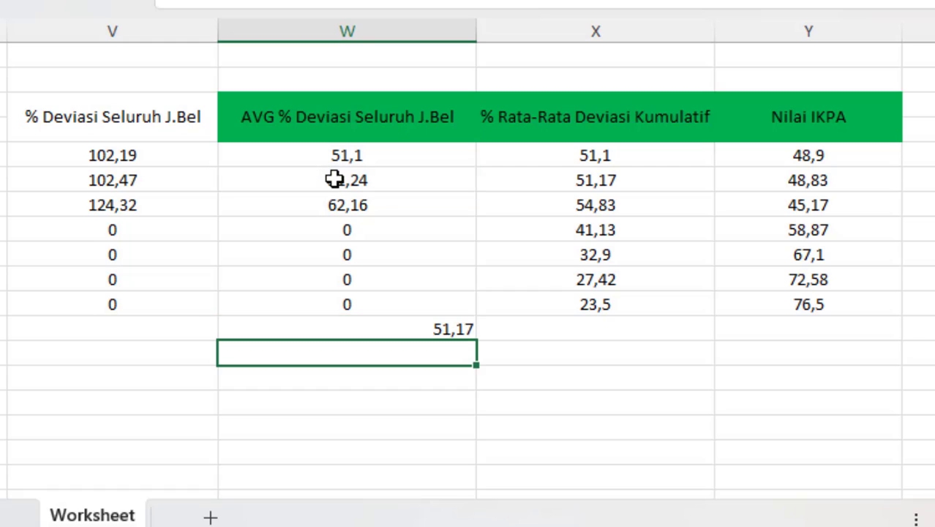
pyautogui.press('Up')
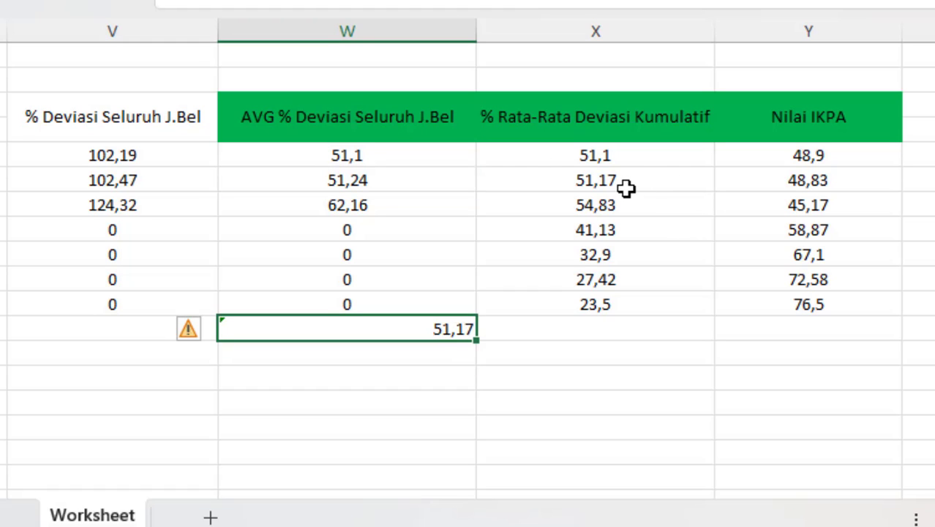
# Compare the second month's cumulative deviation and Nilai IKPA, and enter 100 in X12 as the base value.
pyautogui.click(600, 178)
pyautogui.click(829, 184)
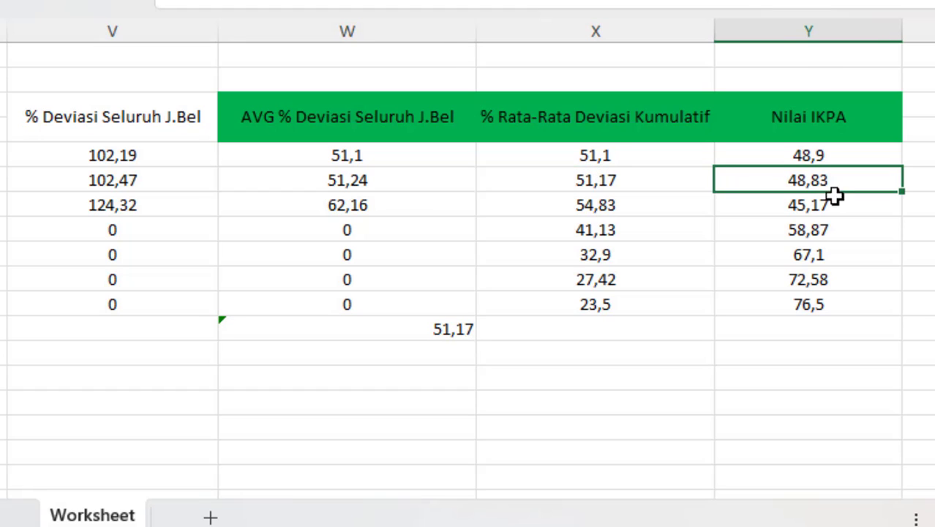
pyautogui.click(548, 329)
pyautogui.write('100')
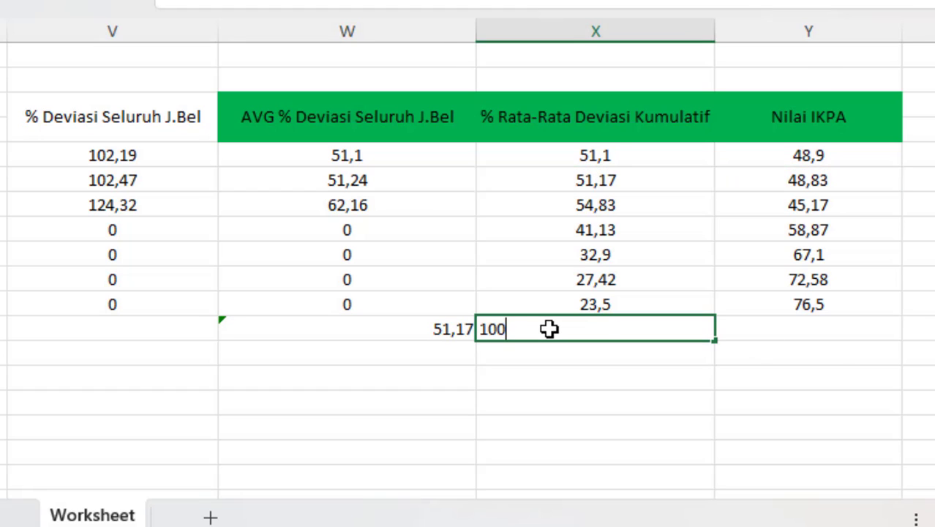
pyautogui.press('Return')
pyautogui.click(548, 329)
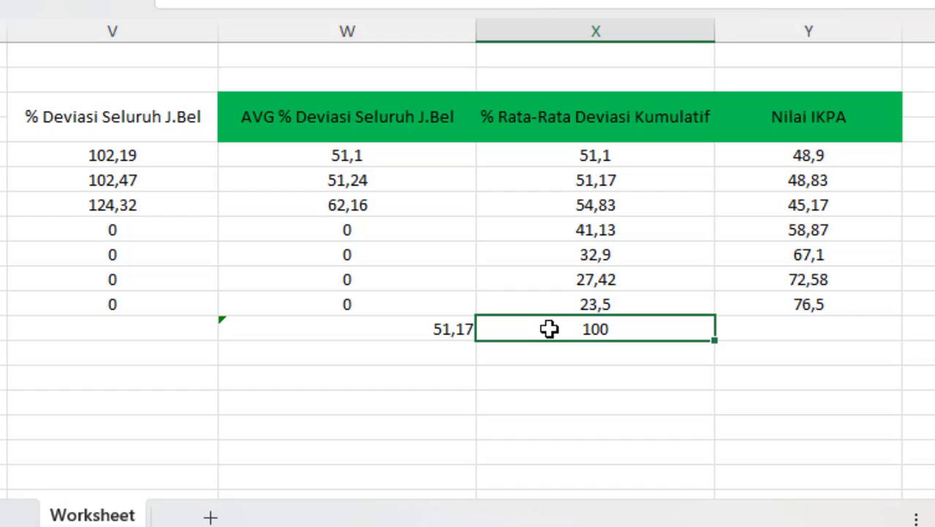
# Calculate the IKPA value in Y12 with =X12-W12.
pyautogui.press('Tab')
pyautogui.write('=')
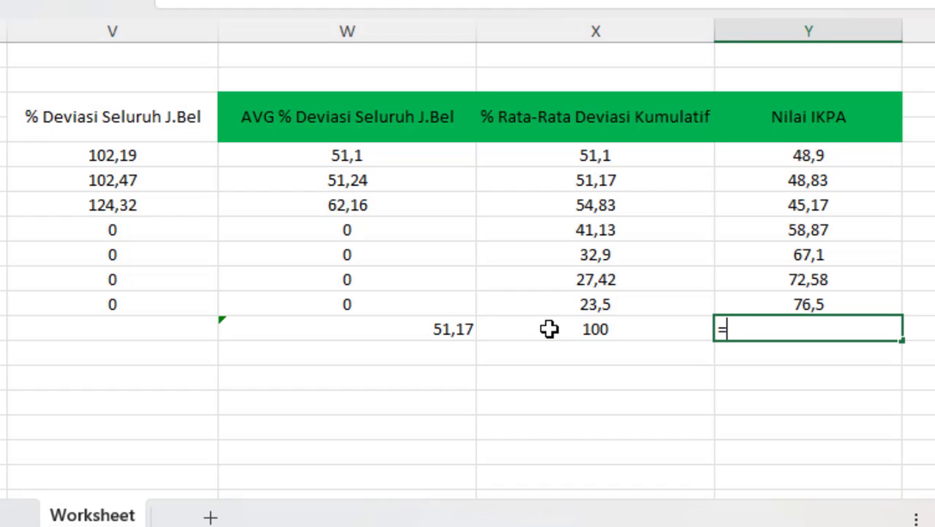
pyautogui.click(590, 330)
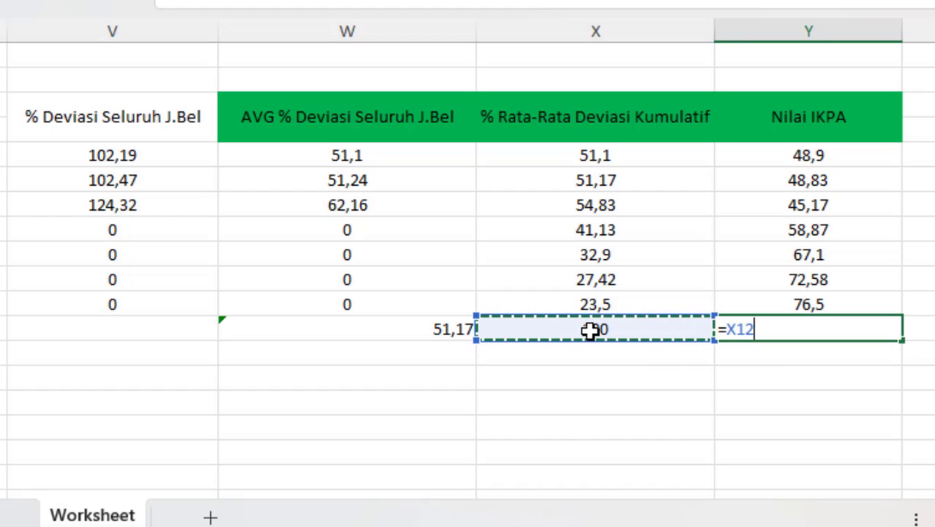
pyautogui.write('-')
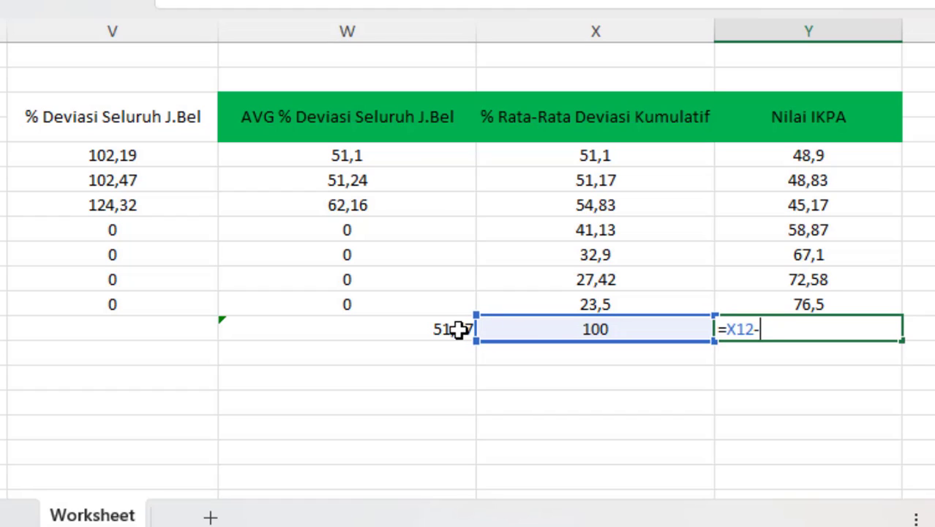
pyautogui.click(435, 329)
pyautogui.press('Return')
pyautogui.press('Up')
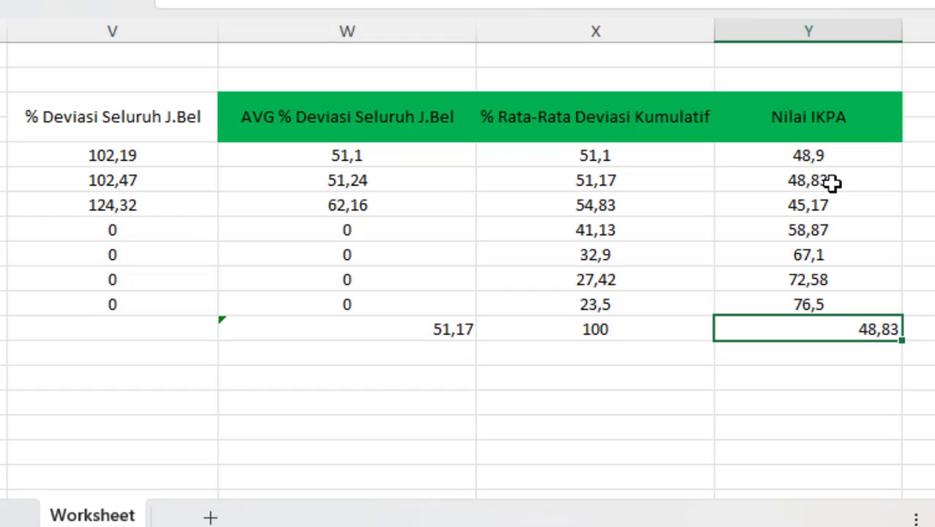
# Change the W12 formula to average the first three months with =SUM(W5:W7)/3.
pyautogui.doubleClick(420, 328)
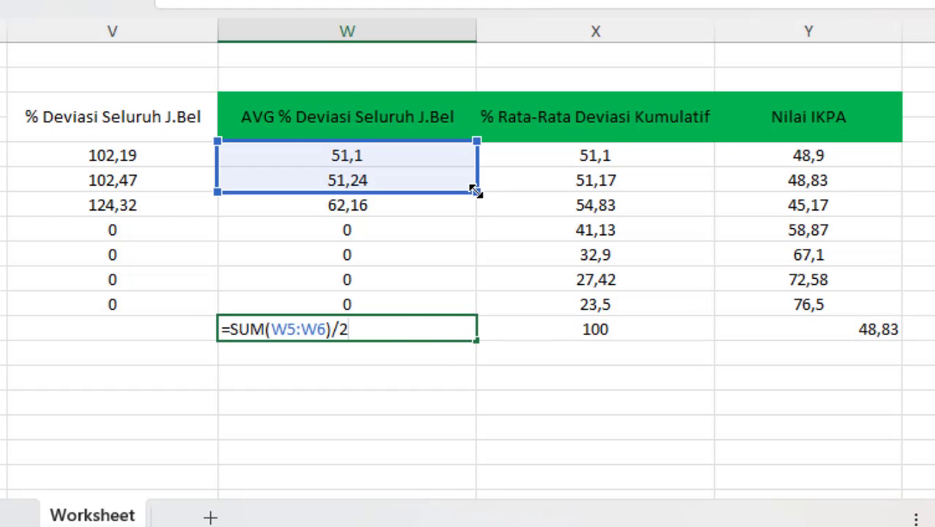
pyautogui.moveTo(476, 191); pyautogui.dragTo(471, 208)
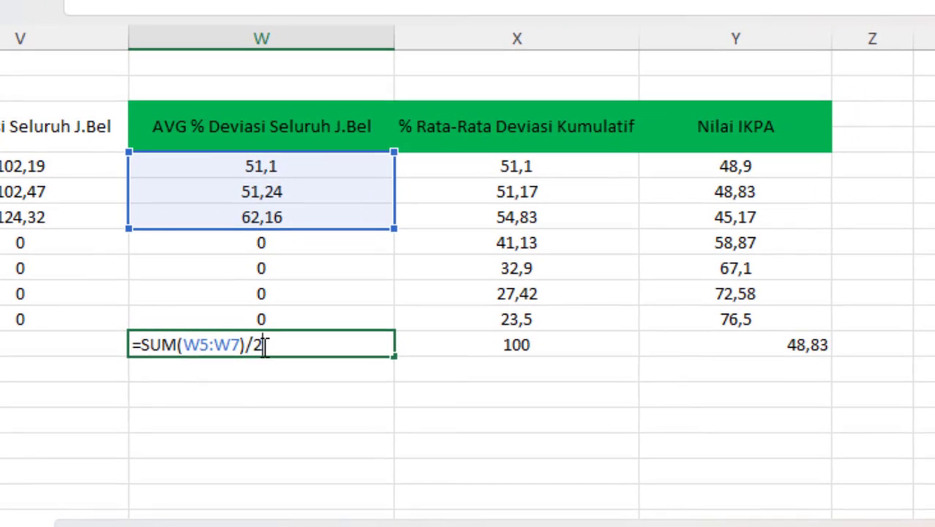
pyautogui.press('BackSpace')
pyautogui.write('3')
pyautogui.press('Return')
pyautogui.click(326, 343)
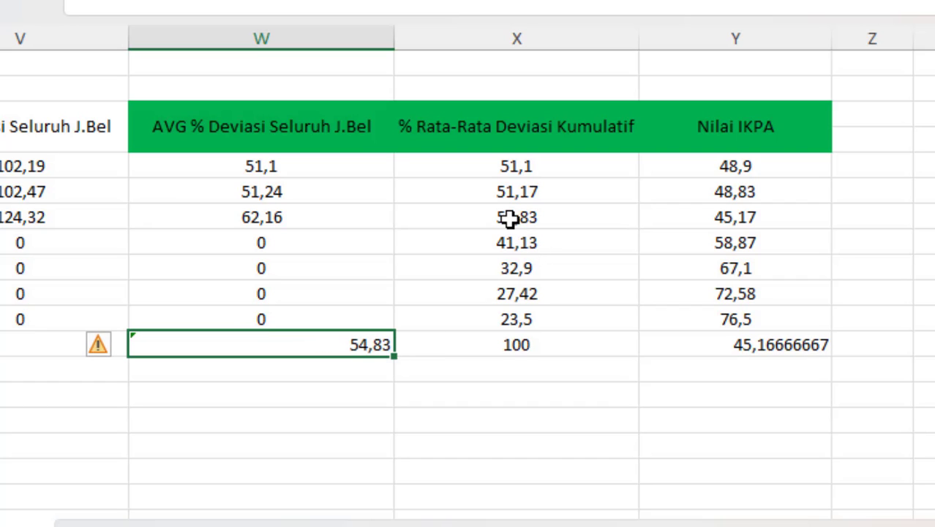
# Reduce the calculated IKPA value in Y12 to two decimal places.
pyautogui.click(752, 344)
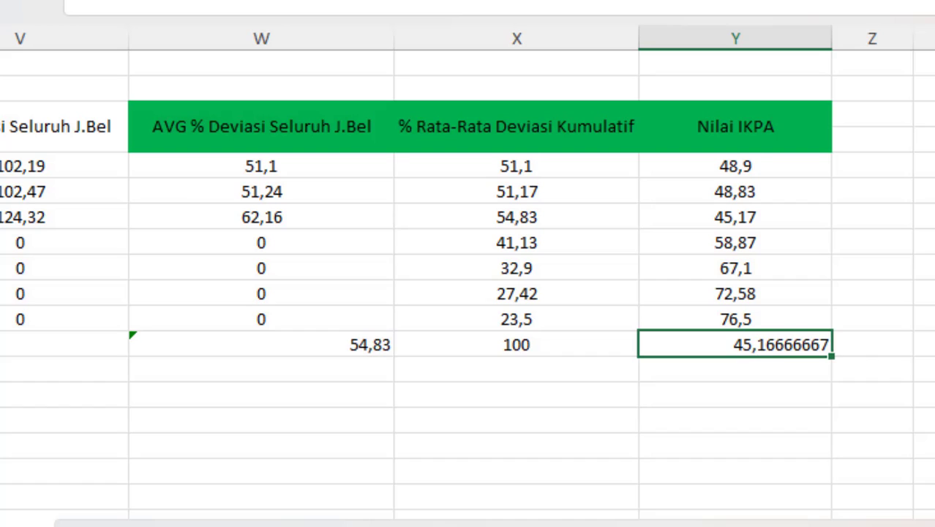
pyautogui.hotkey('alt', 'h')
pyautogui.press('9')
pyautogui.hotkey('alt', 'h')
pyautogui.press('9')
pyautogui.hotkey('alt', 'h')
pyautogui.press('9')
pyautogui.hotkey('alt', 'h')
pyautogui.press('9')
pyautogui.hotkey('alt', 'h')
pyautogui.press('9')
pyautogui.hotkey('alt', 'h')
pyautogui.press('9')
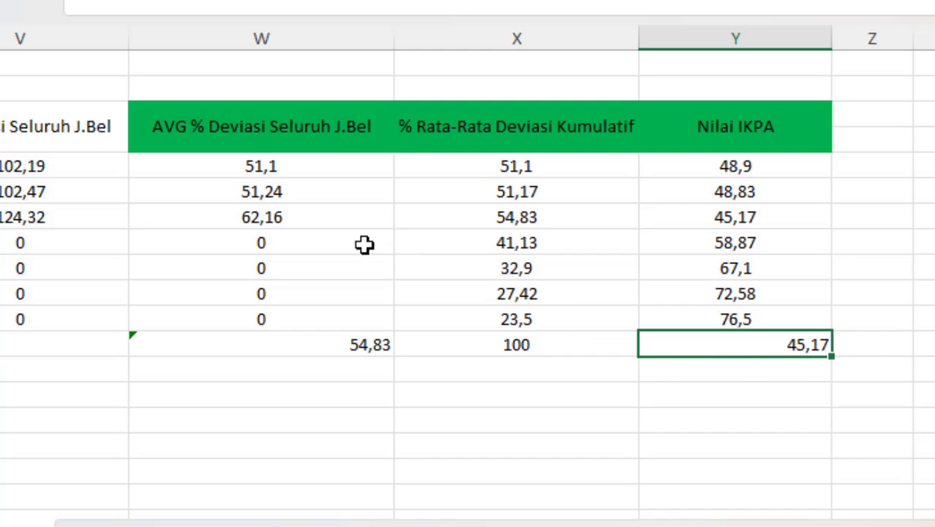
# Change the divisor in the W12 formula to 11 so it reads =SUM(W5:W7)/11.
pyautogui.click(360, 345)
pyautogui.doubleClick(361, 346)
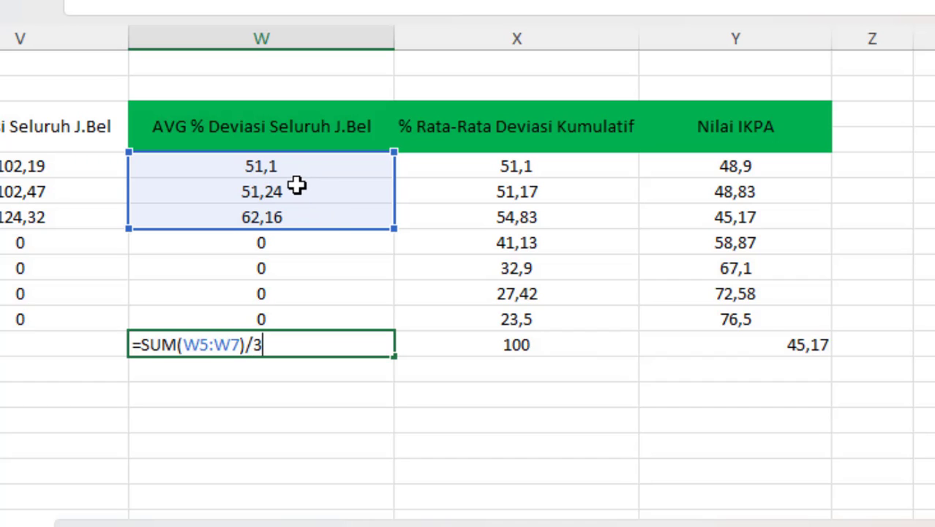
pyautogui.press('BackSpace')
pyautogui.write('11')
pyautogui.press('Return')
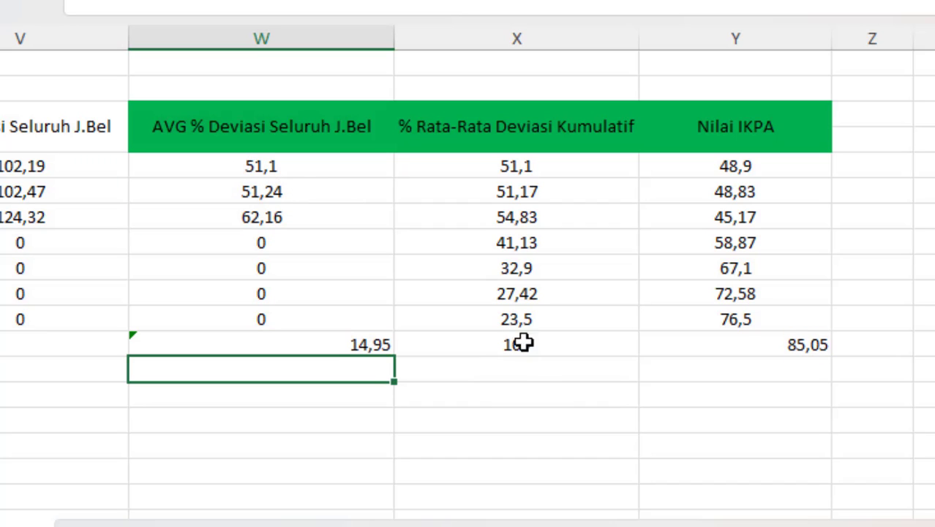
# Examine the recalculated W12 average and Y12 IKPA value against the nonzero and zero monthly deviations in column W.
pyautogui.click(324, 347)
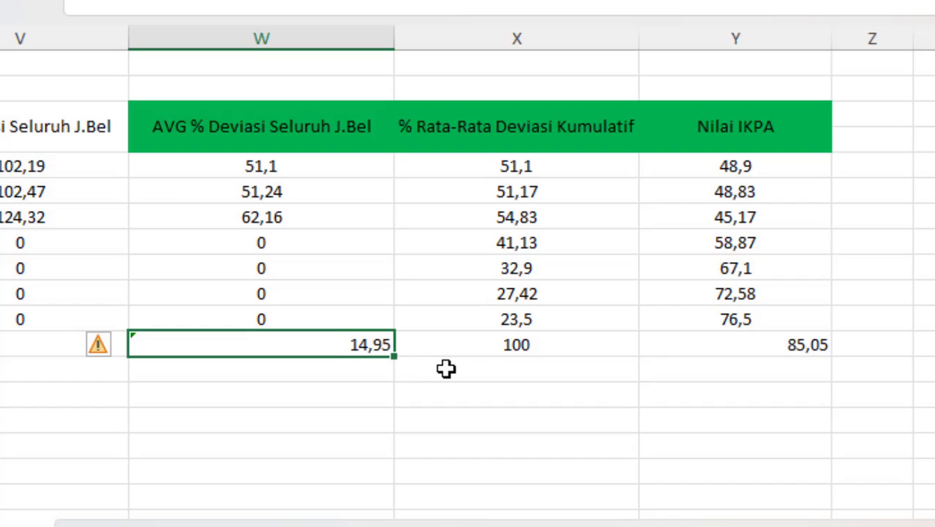
pyautogui.click(491, 425)
pyautogui.click(359, 349)
pyautogui.click(795, 342)
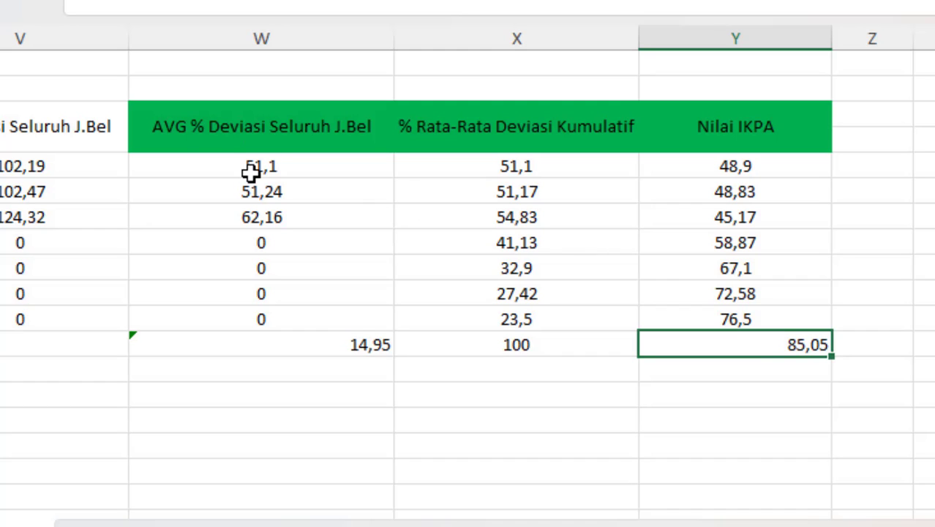
pyautogui.moveTo(251, 163); pyautogui.dragTo(251, 217)
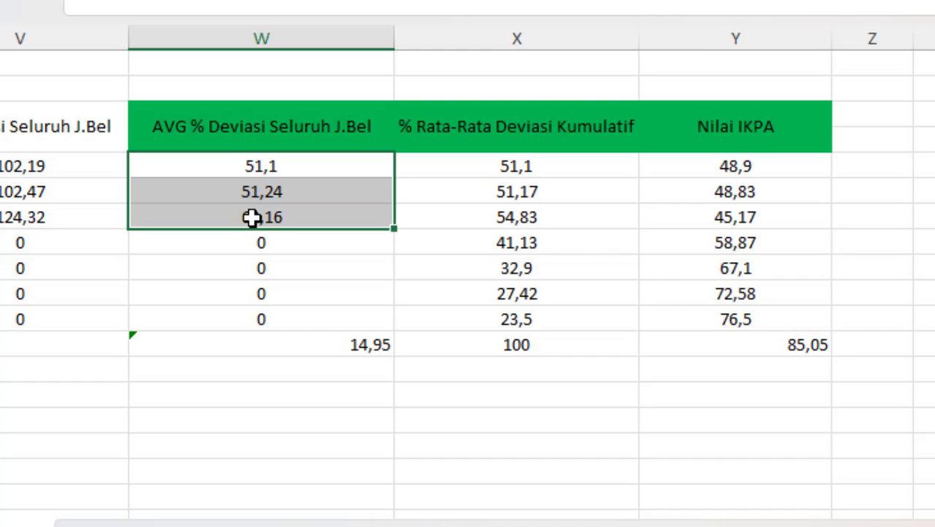
pyautogui.click(803, 349)
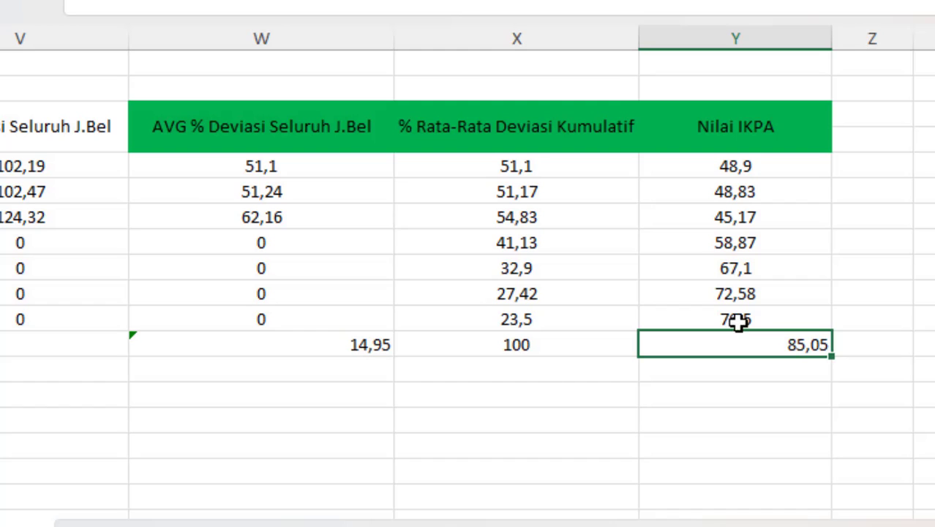
pyautogui.moveTo(251, 243)
pyautogui.mouseDown()
pyautogui.moveTo(257, 311)
pyautogui.moveTo(244, 258)
pyautogui.mouseUp()
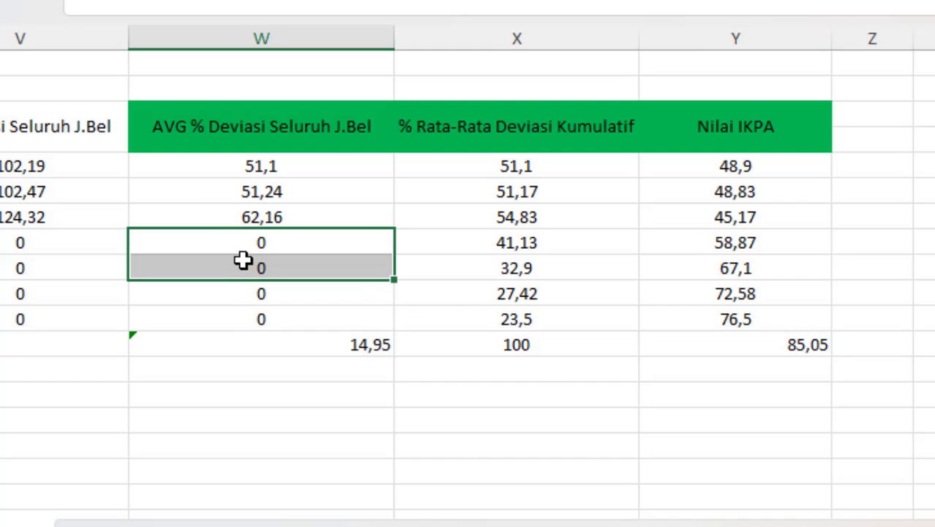
pyautogui.click(709, 354)
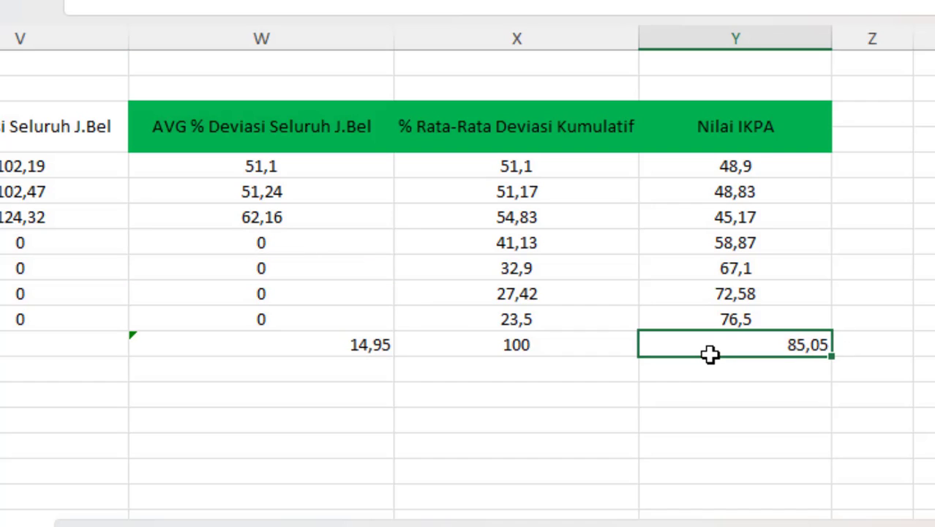